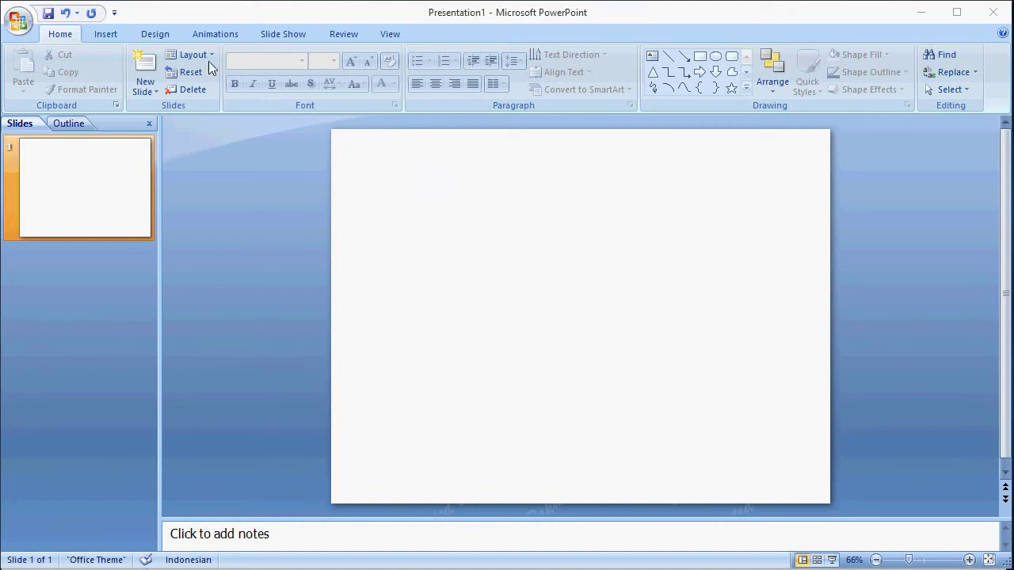
Step: Confirm the slide size in Page Setup, keeping the 4:3 format
left_click(165, 36)
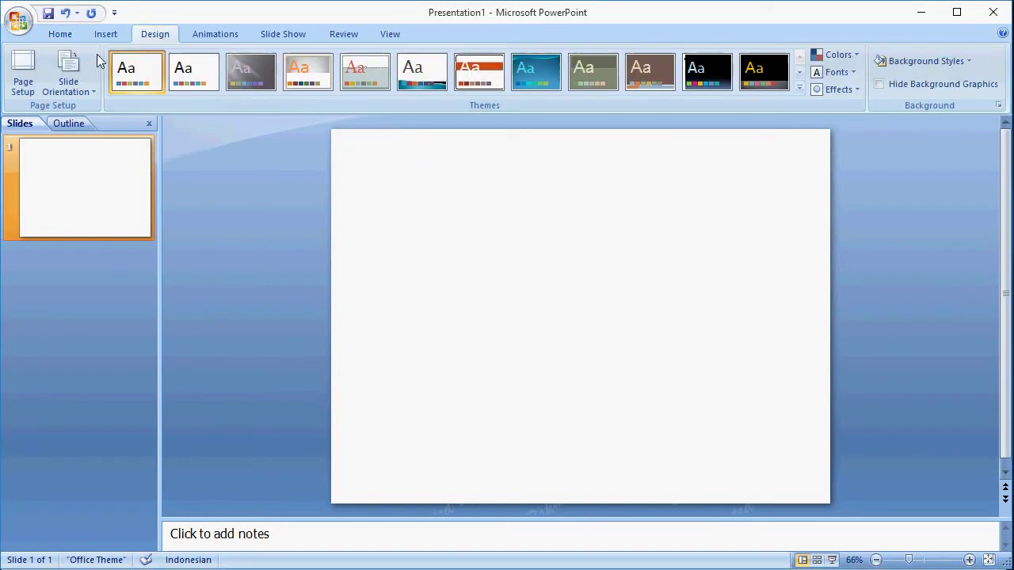
left_click(23, 70)
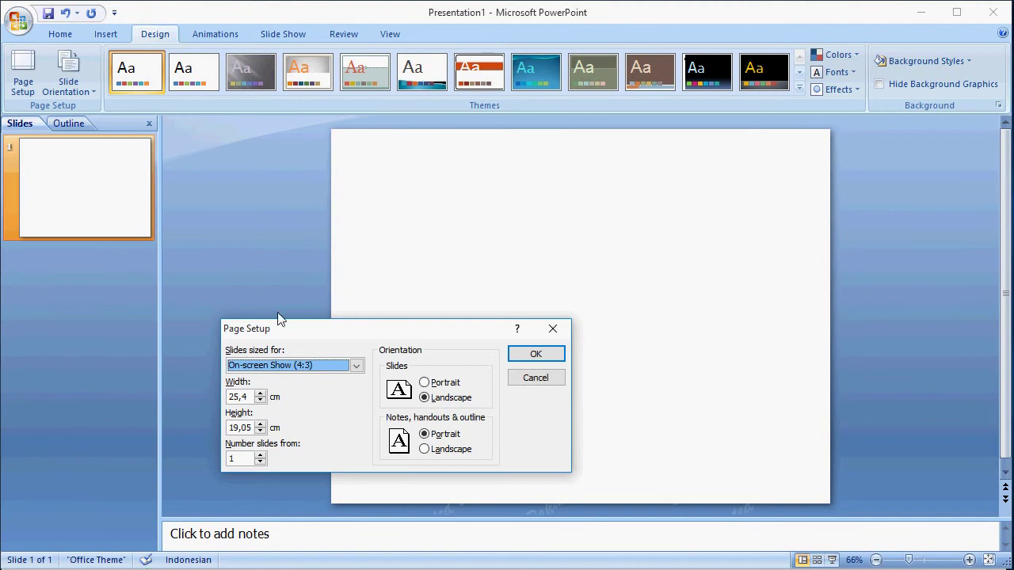
left_click_drag(300, 331, 303, 158)
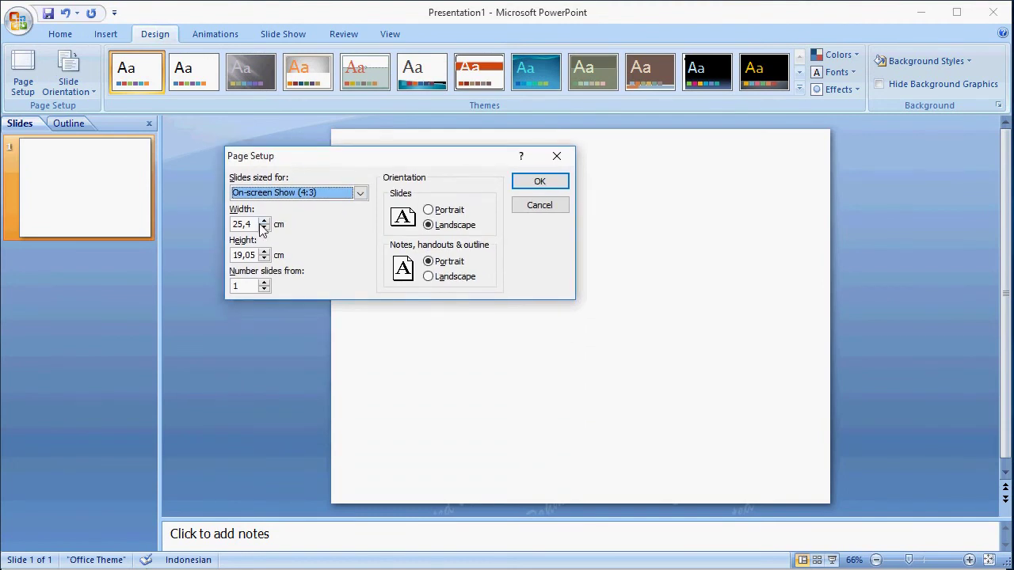
left_click(535, 182)
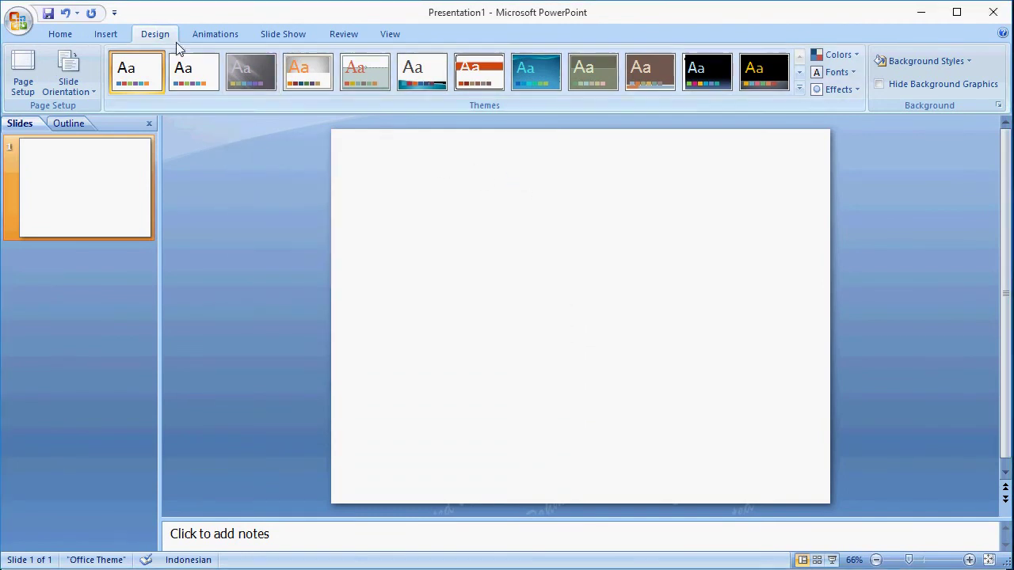
Step: Apply the black watermark background style to the slide
left_click(894, 64)
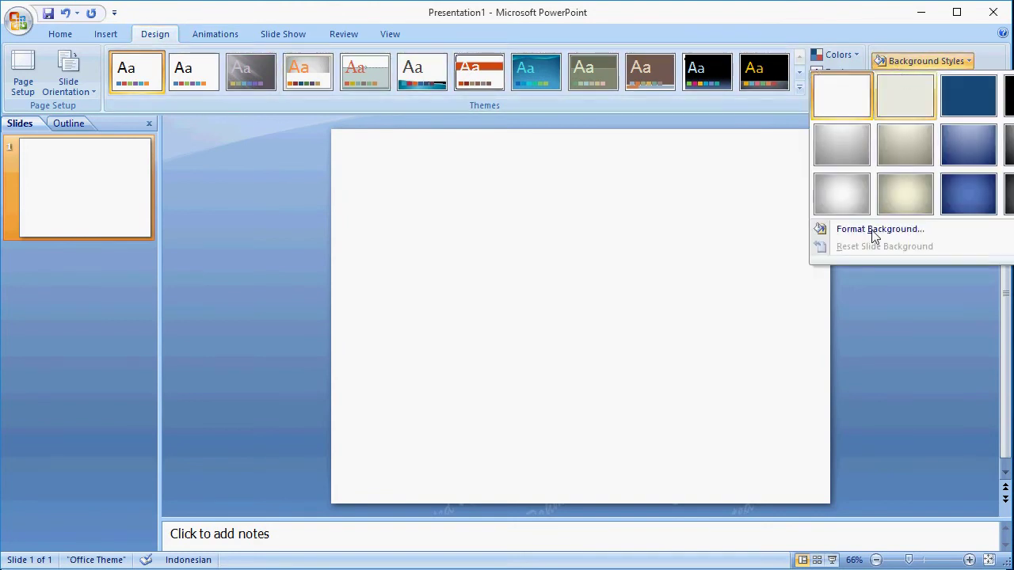
left_click(880, 230)
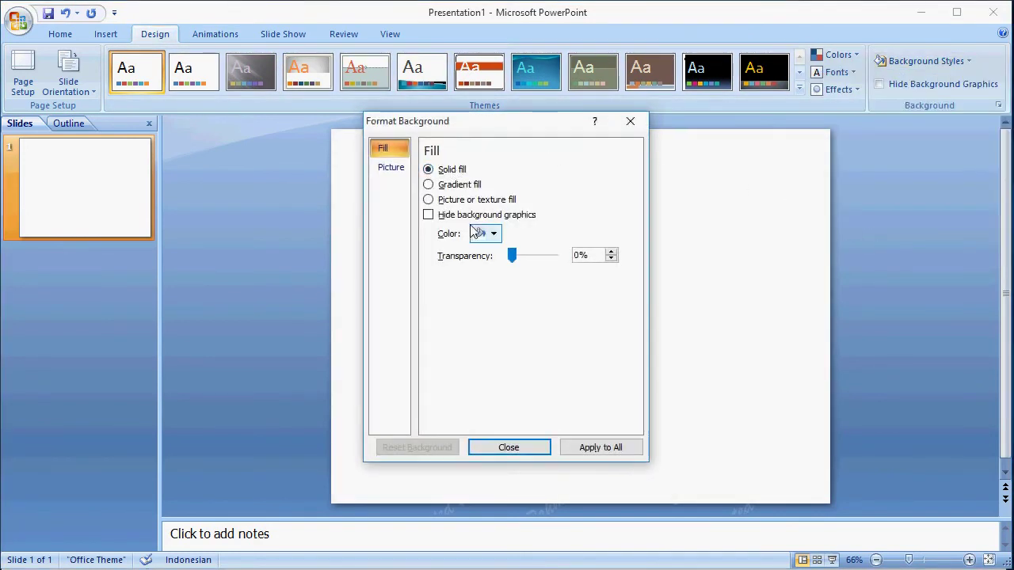
left_click(492, 234)
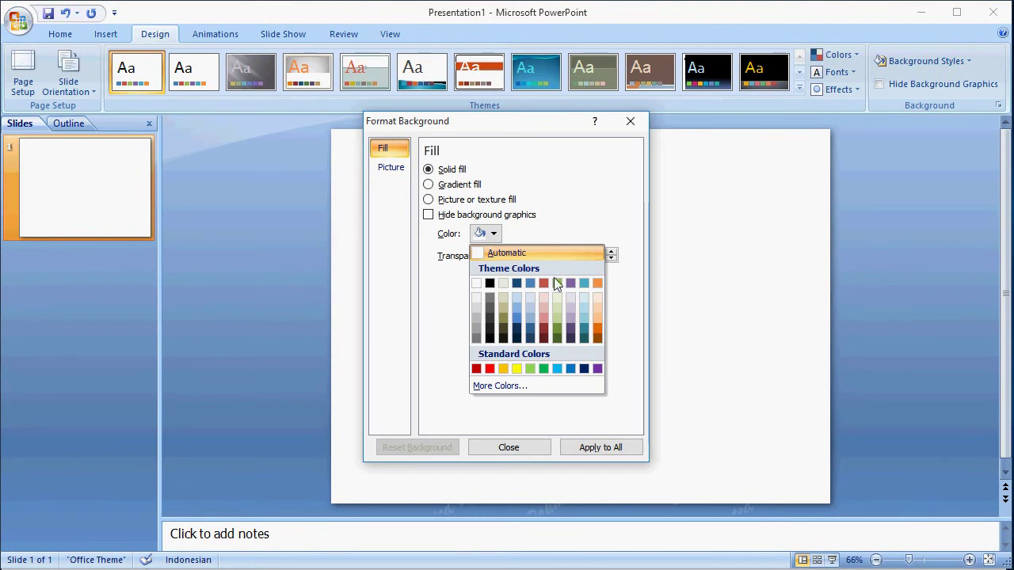
left_click(513, 448)
left_click(919, 61)
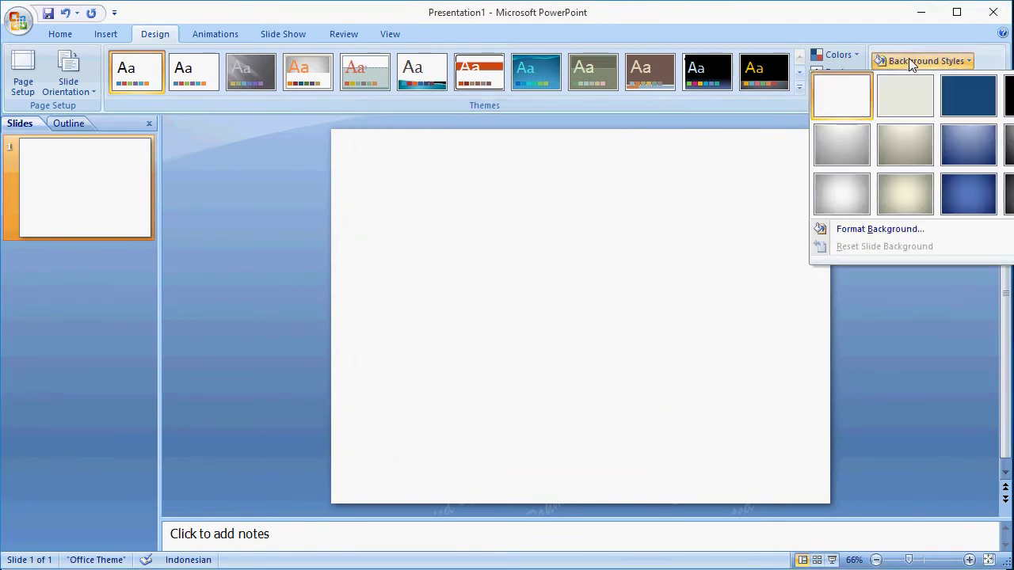
left_click(1008, 95)
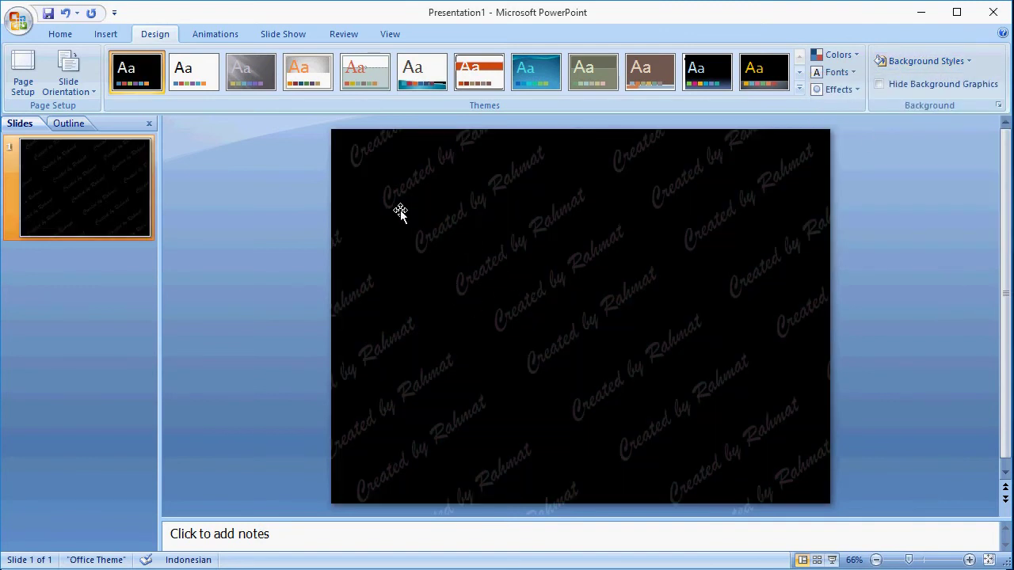
left_click(118, 36)
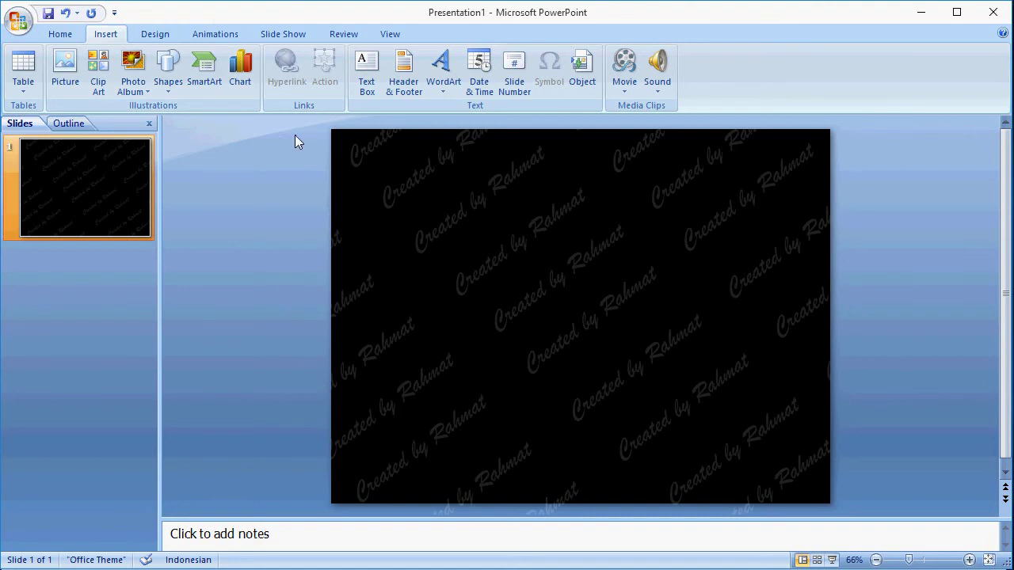
Step: Insert light-blue reflected WordArt reading 'WELCOME' and select all its text
left_click(443, 87)
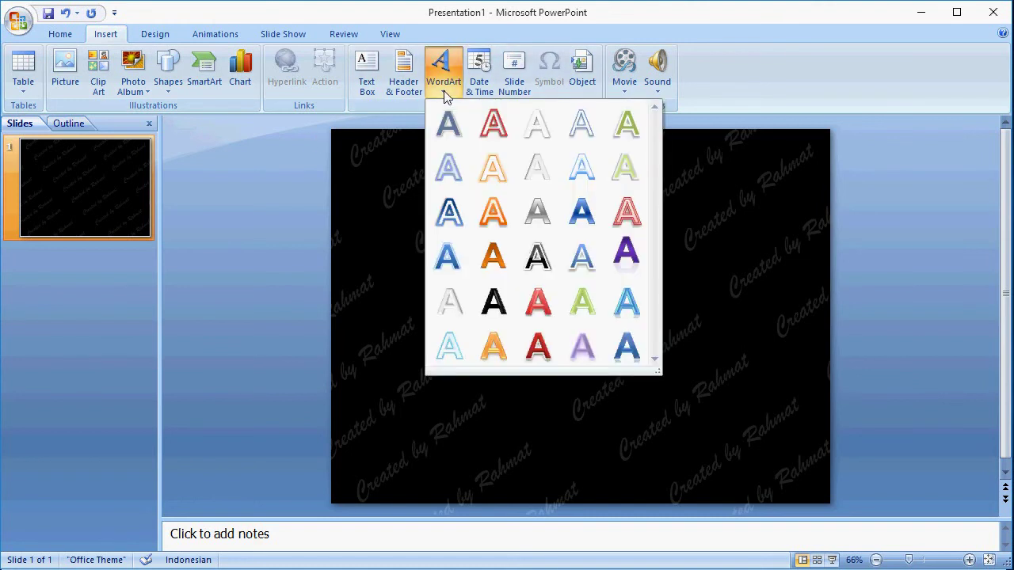
left_click(627, 300)
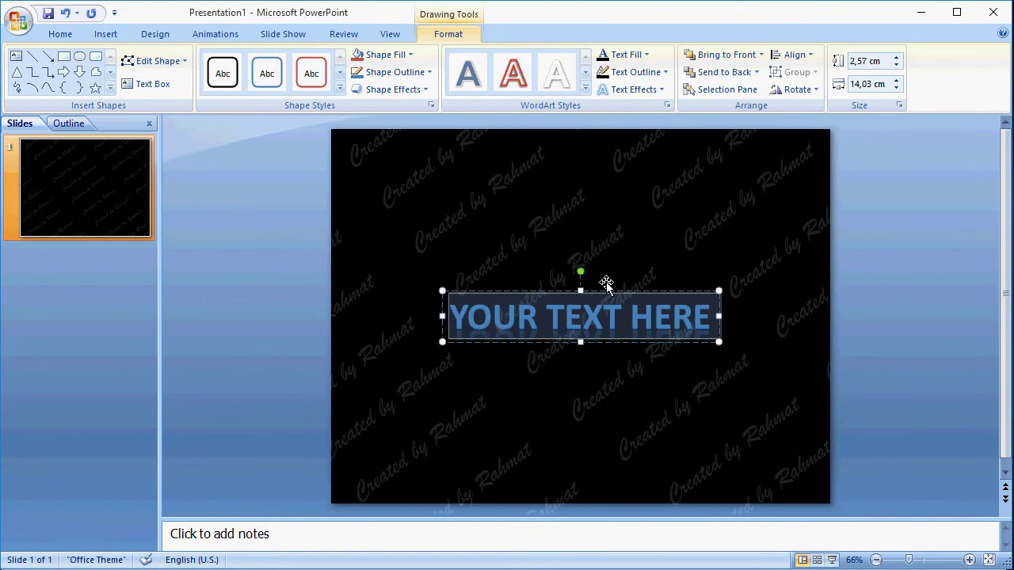
type("WE")
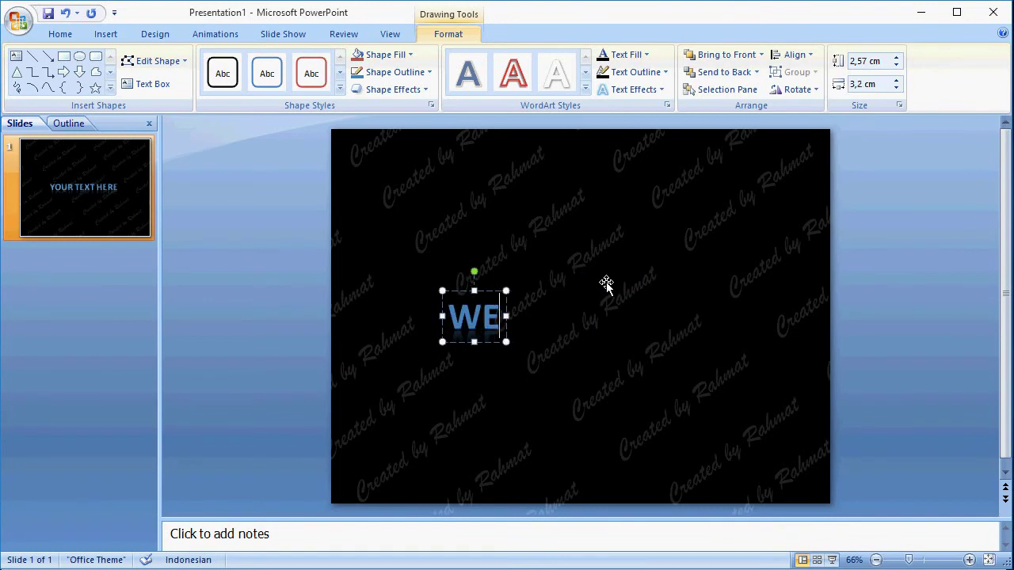
type("LCOM")
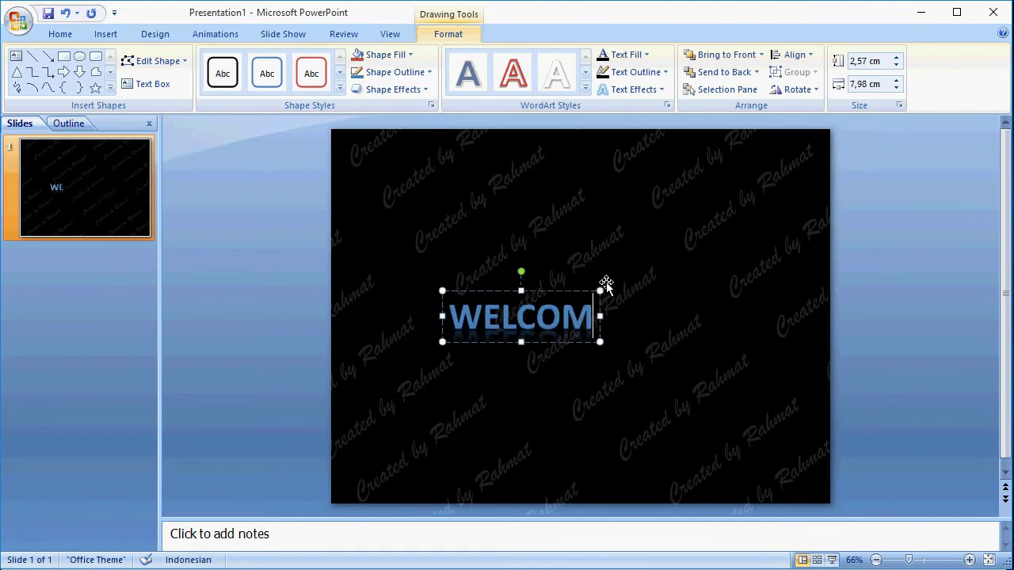
type("E")
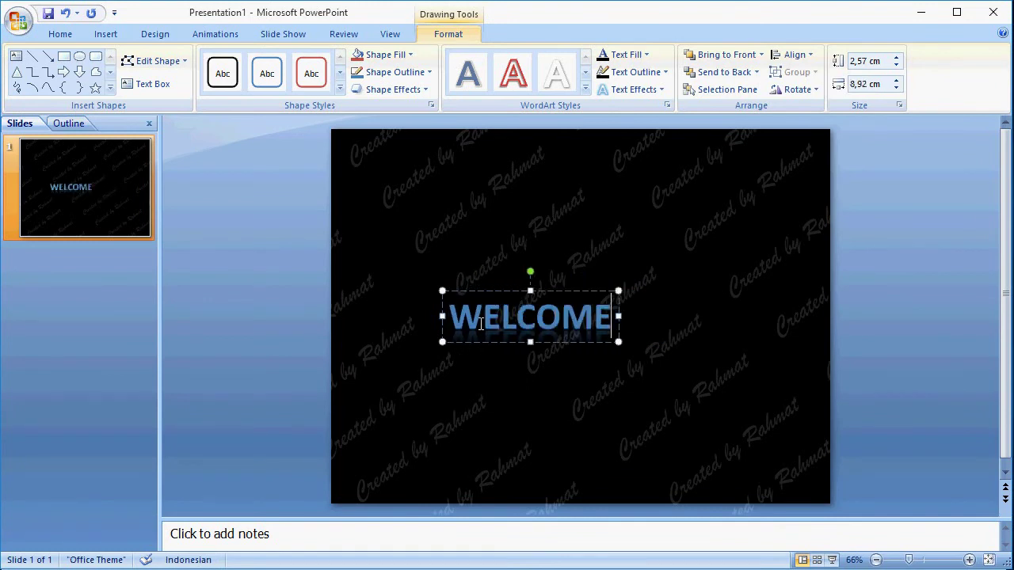
left_click_drag(452, 314, 607, 321)
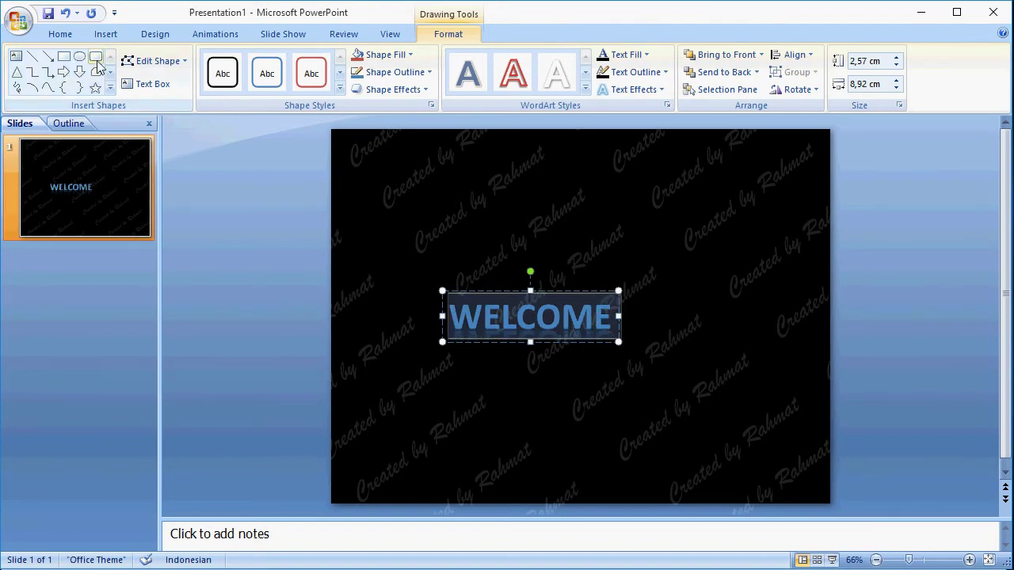
left_click(61, 35)
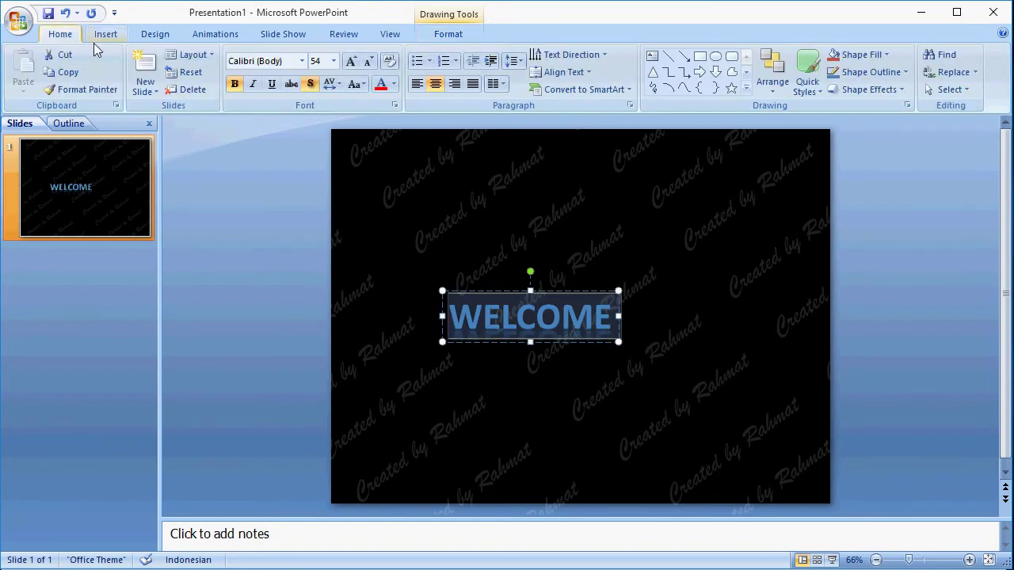
Step: Set WELCOME to 96 pt and move the text box higher on the slide
left_click(333, 61)
left_click(317, 388)
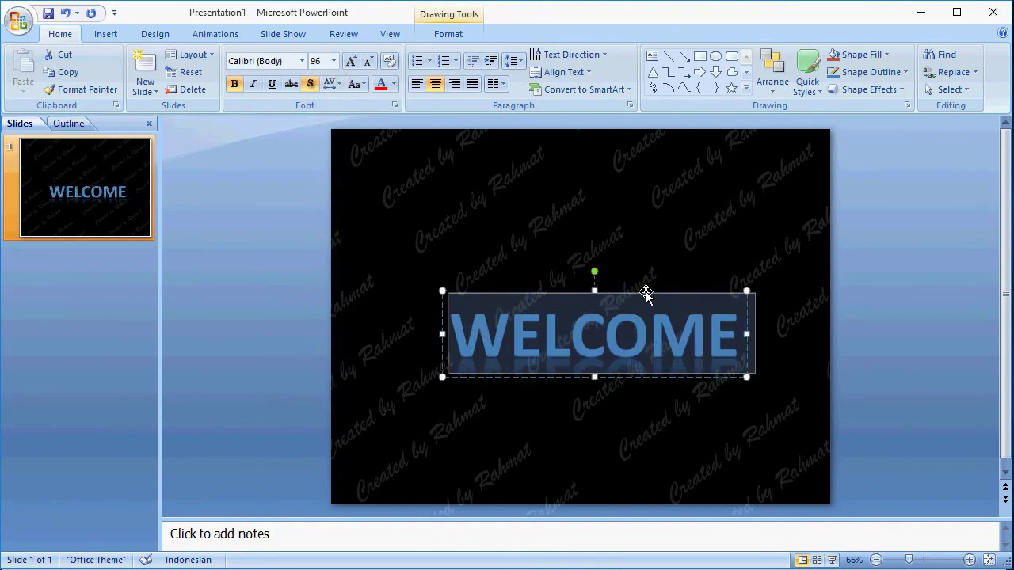
left_click_drag(646, 293, 635, 225)
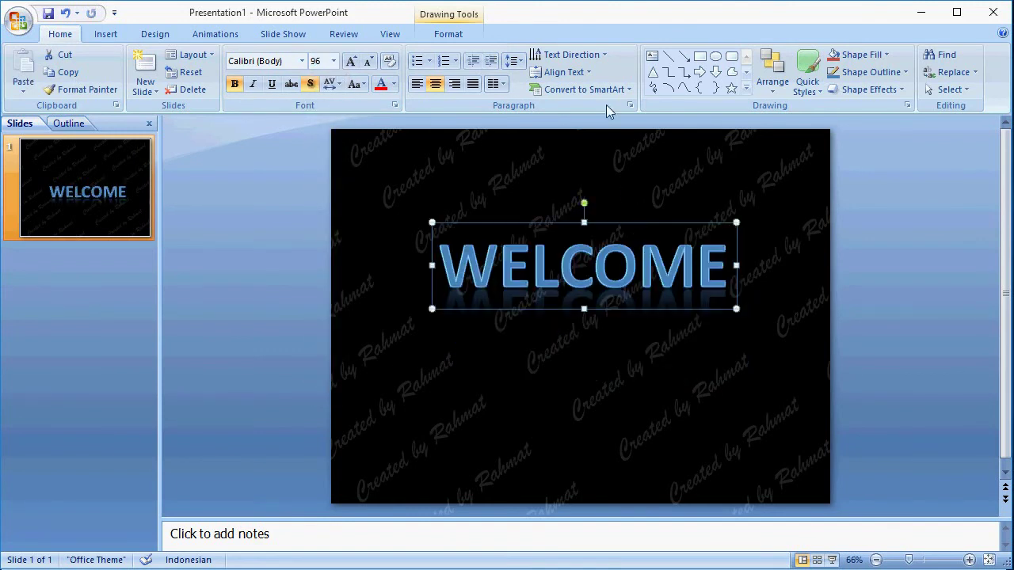
Step: Align the WELCOME box to the slide's centre and middle, then deselect it
left_click(452, 35)
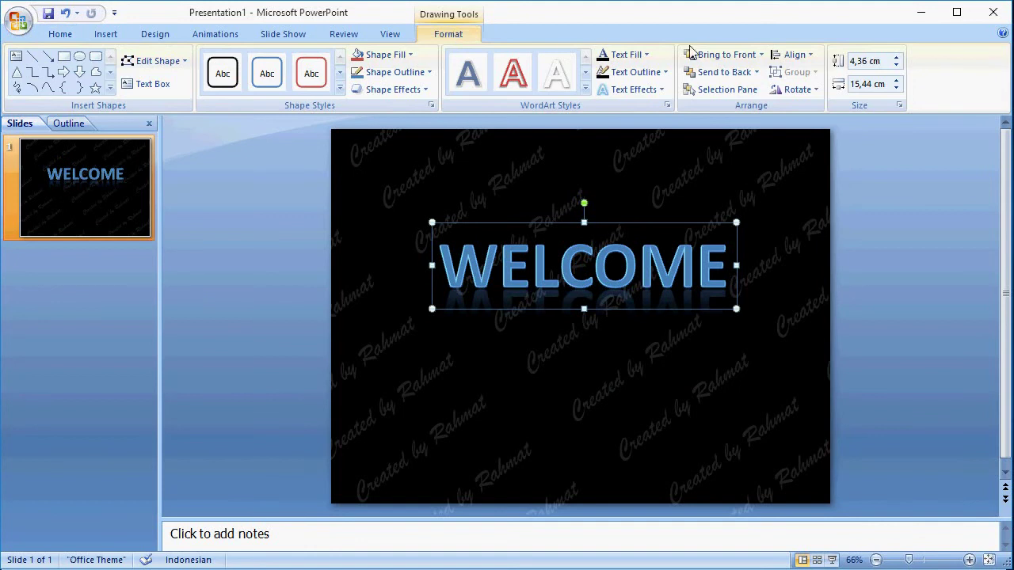
left_click(799, 55)
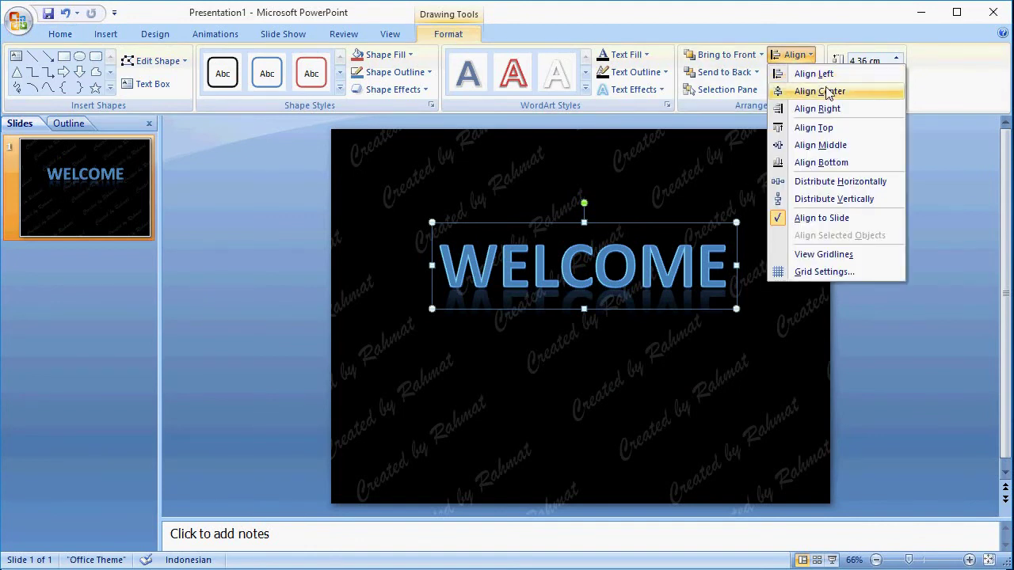
left_click(828, 92)
left_click(792, 55)
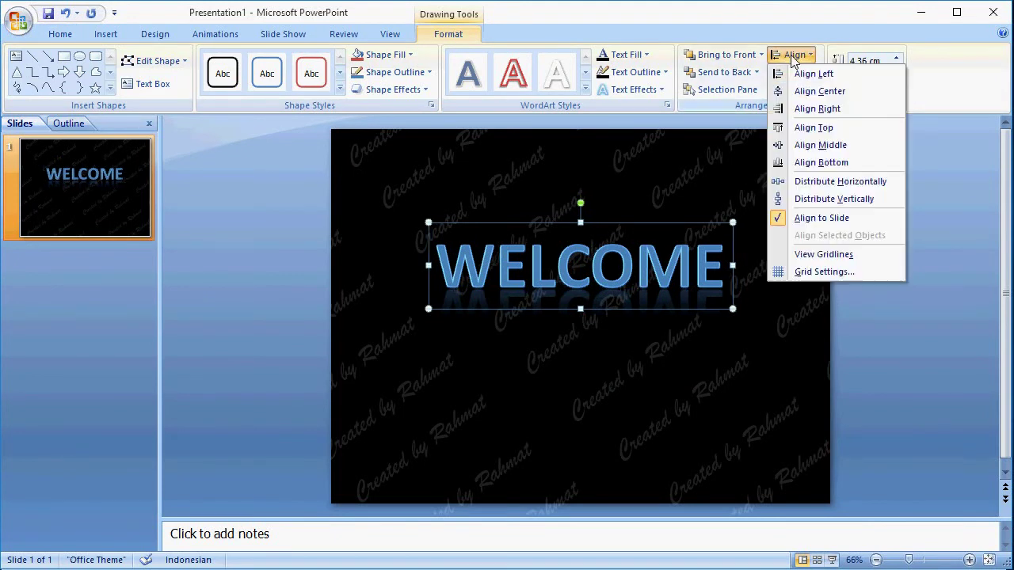
left_click(840, 146)
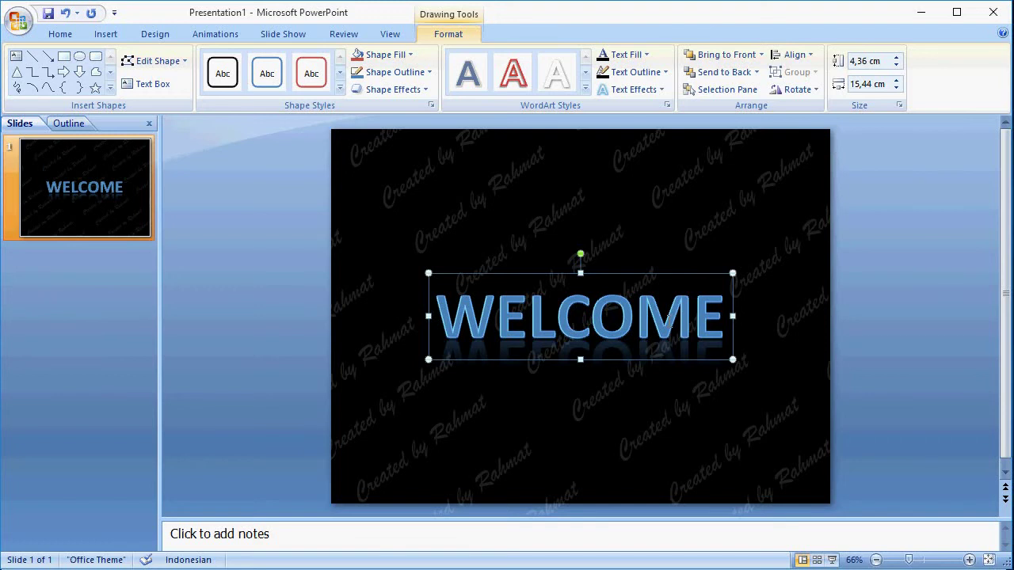
left_click(270, 199)
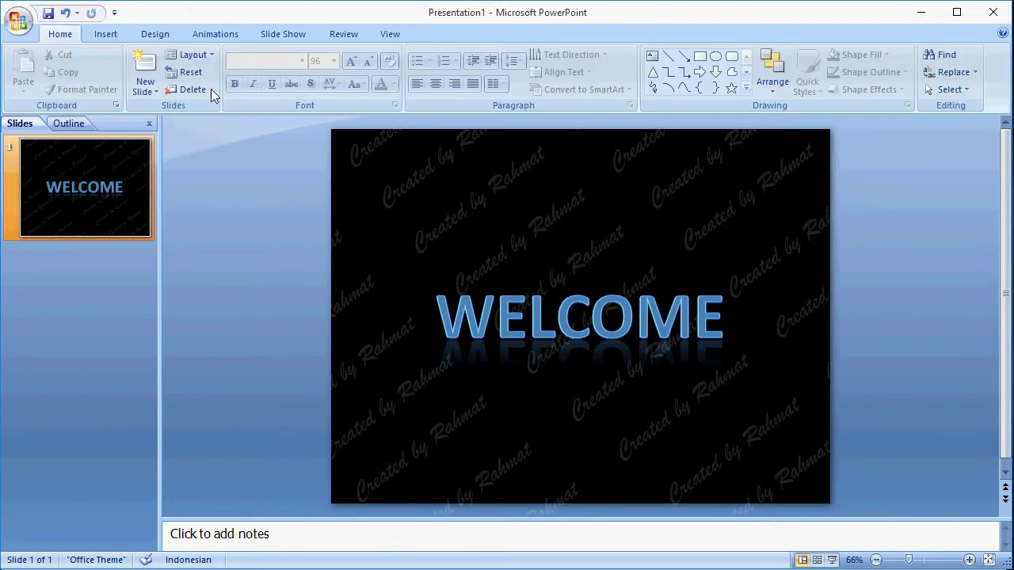
Step: Draw an oval just left of the slide's top-left corner
left_click(107, 36)
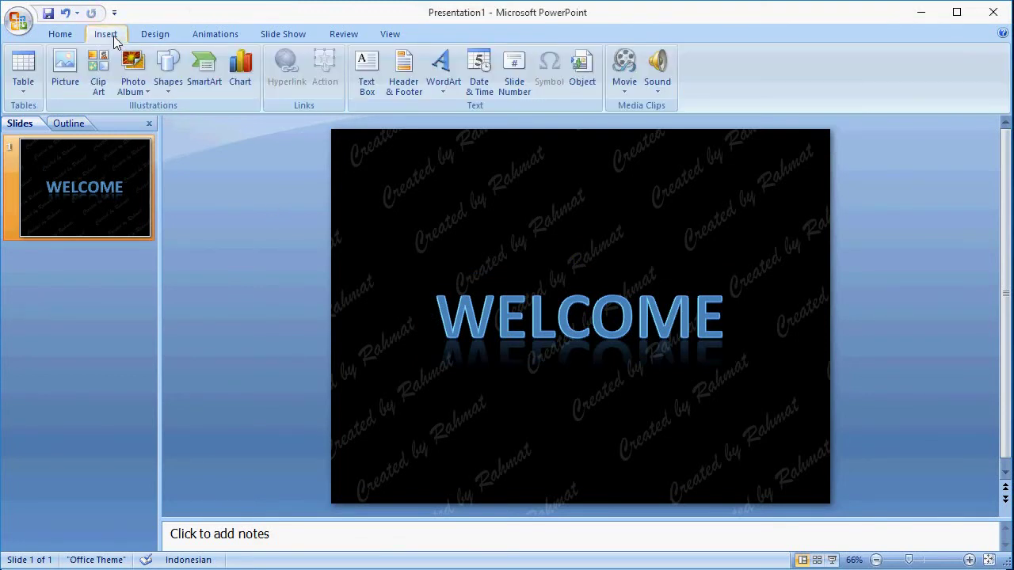
left_click(167, 89)
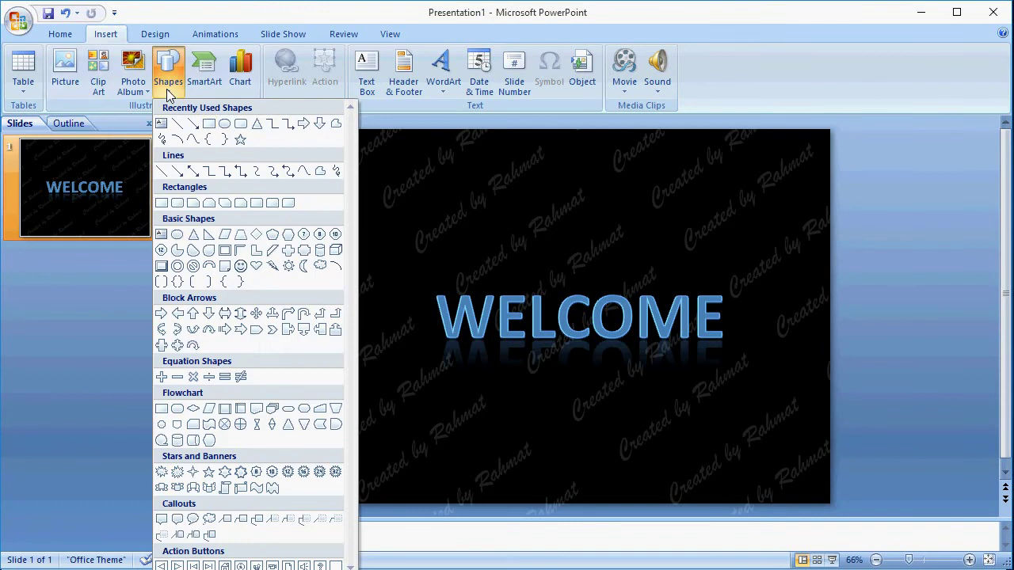
left_click(226, 125)
left_click_drag(276, 172, 331, 214)
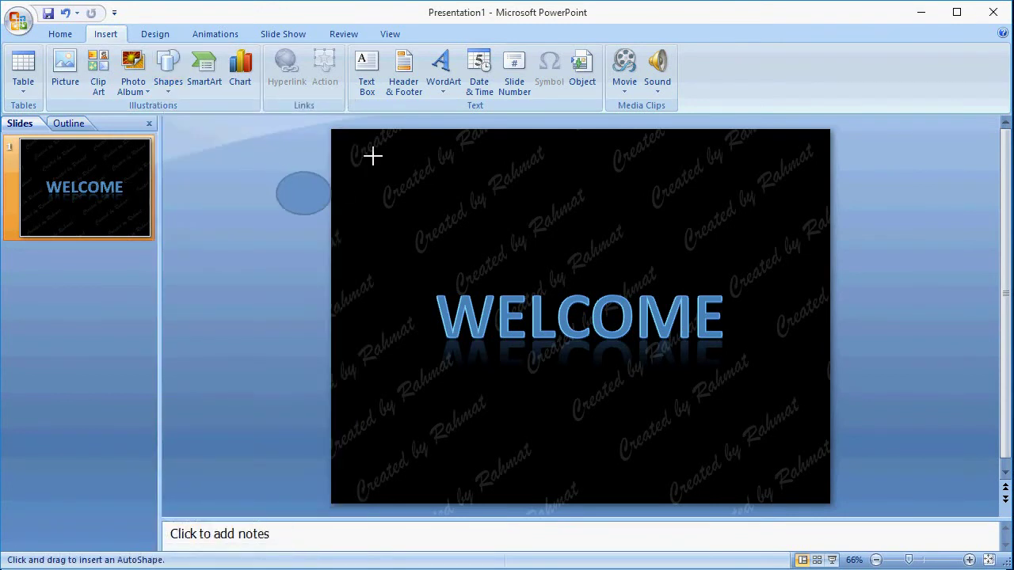
left_click(450, 36)
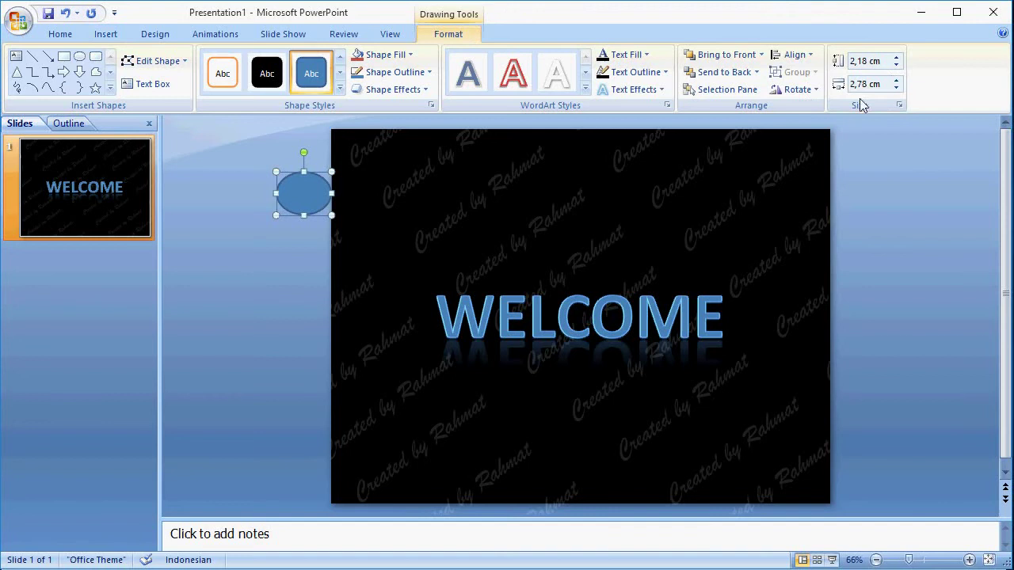
Step: Size the oval to 3,37 cm height and 3,37 cm width, making a circle
left_click(884, 64)
type("3,37")
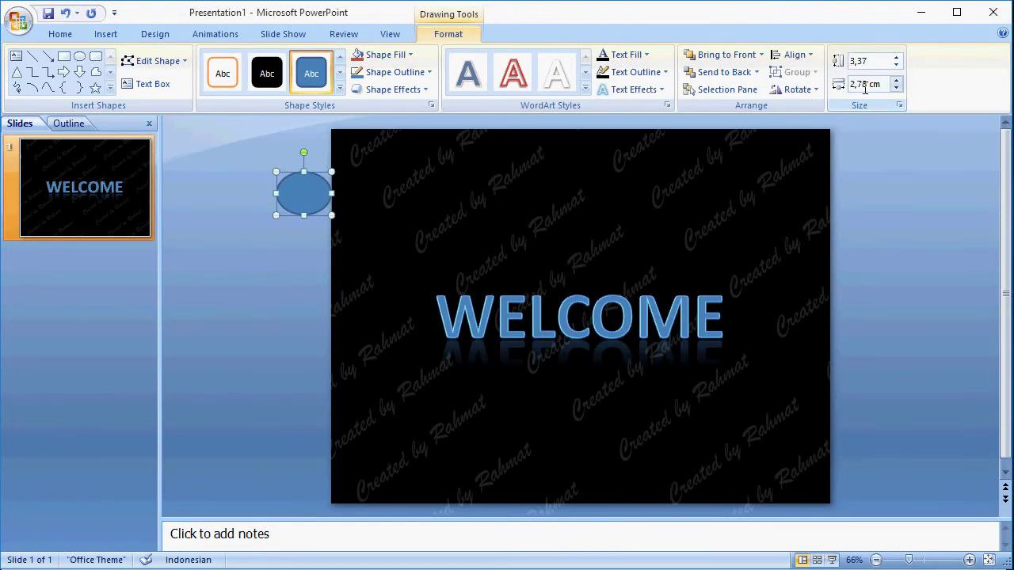
key("Tab")
type("3,3")
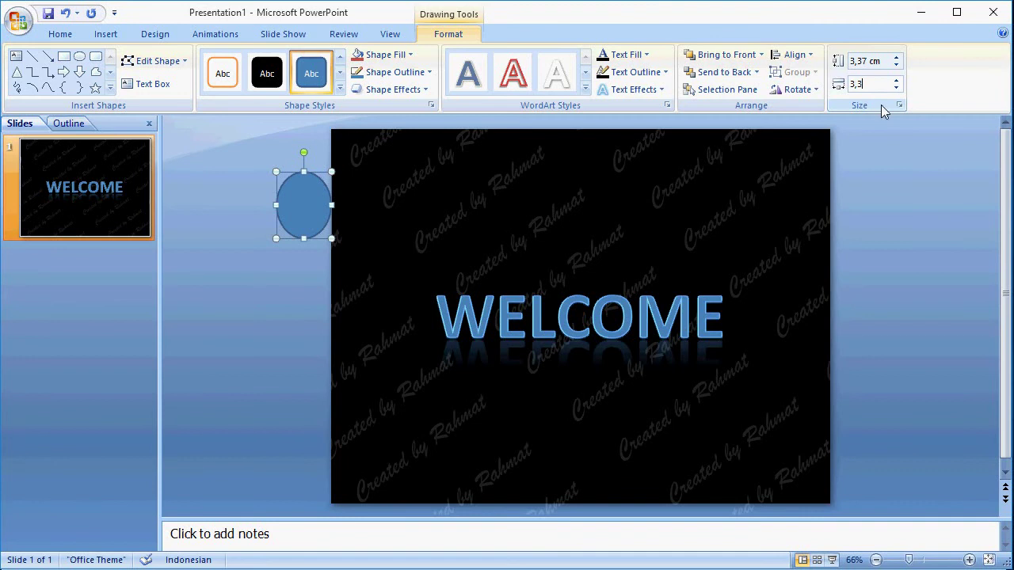
type("7")
key("Tab")
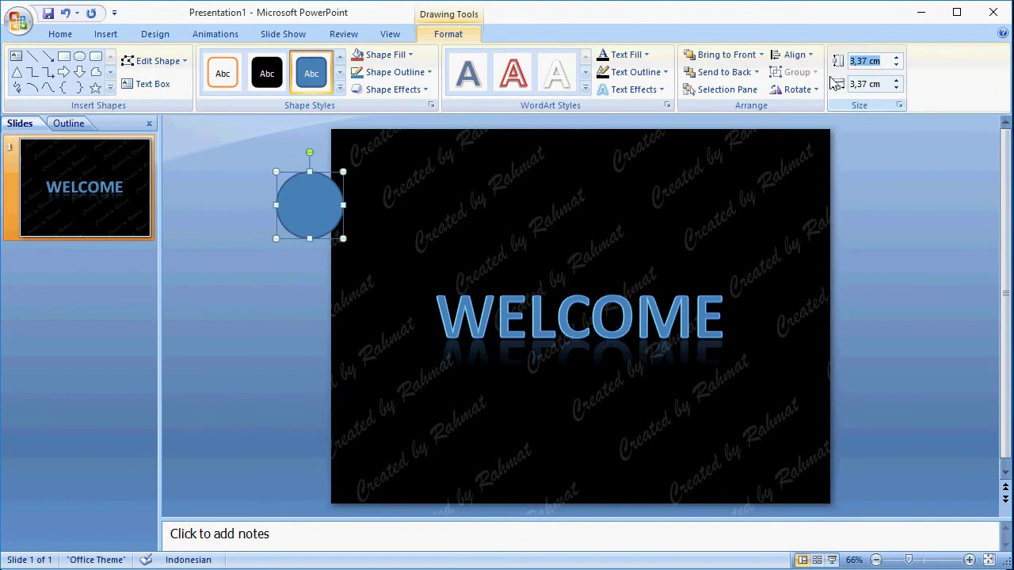
Step: Fill the circle with white and set its outline to No Outline
left_click(398, 59)
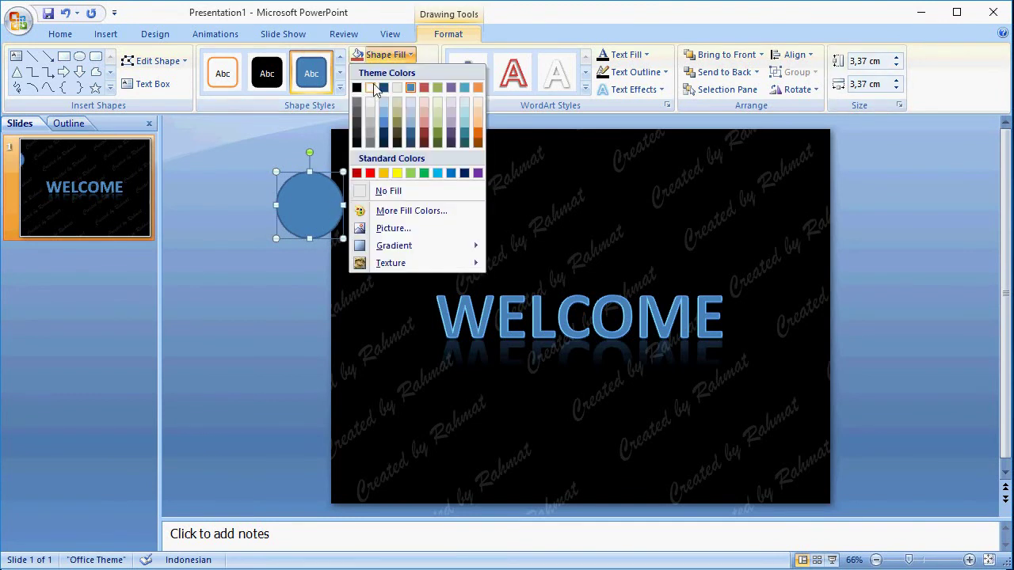
left_click(373, 86)
left_click(394, 72)
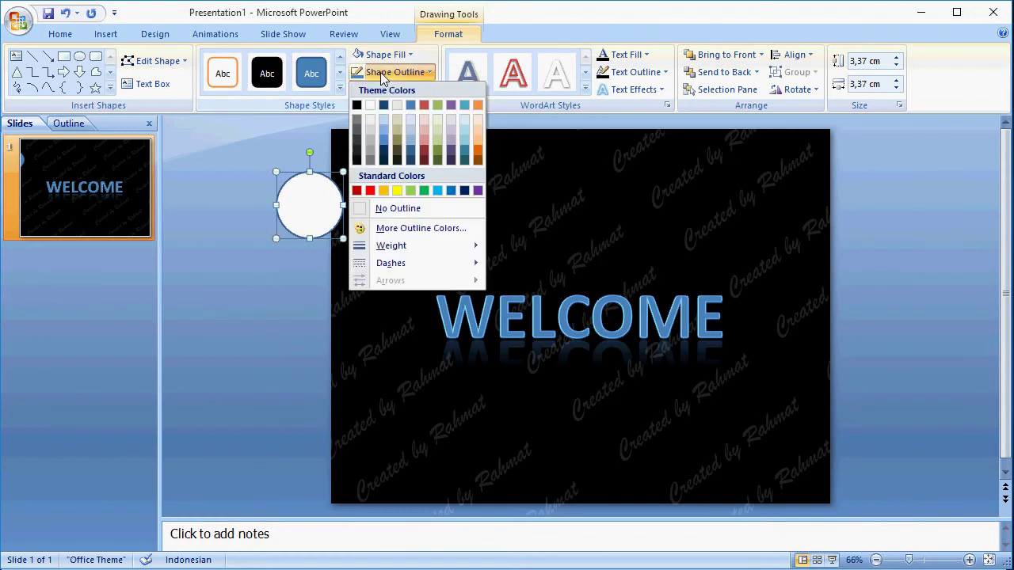
left_click(403, 210)
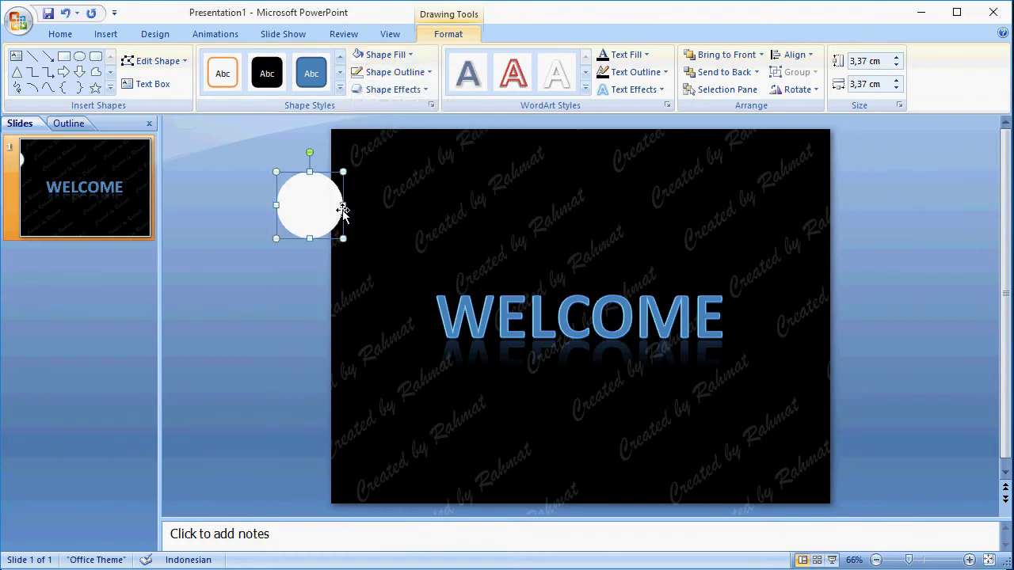
left_click(406, 91)
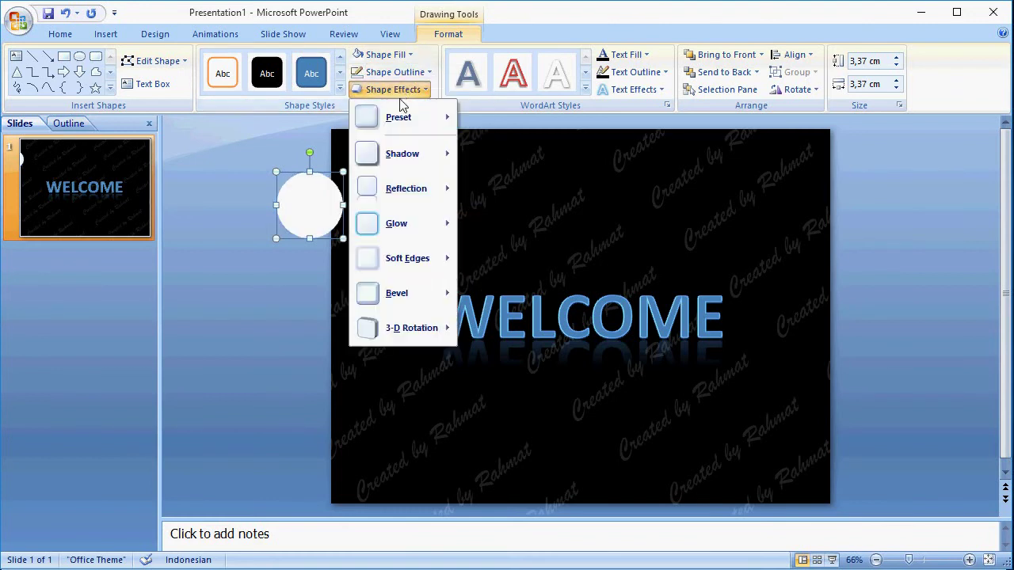
Step: Give the circle an Offset Center outer shadow preset and pick a new shadow colour
mouse_move(419, 154)
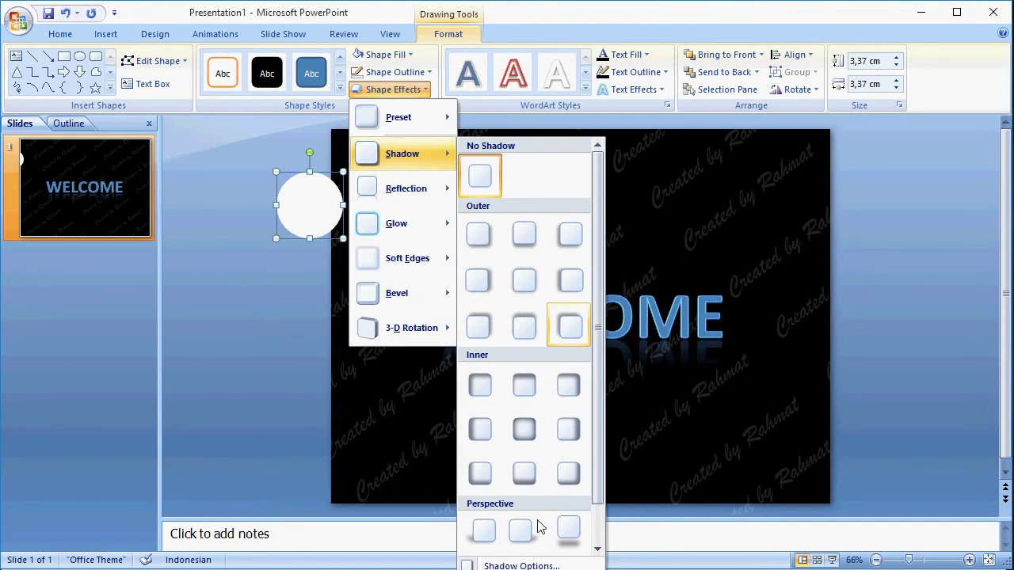
left_click(487, 565)
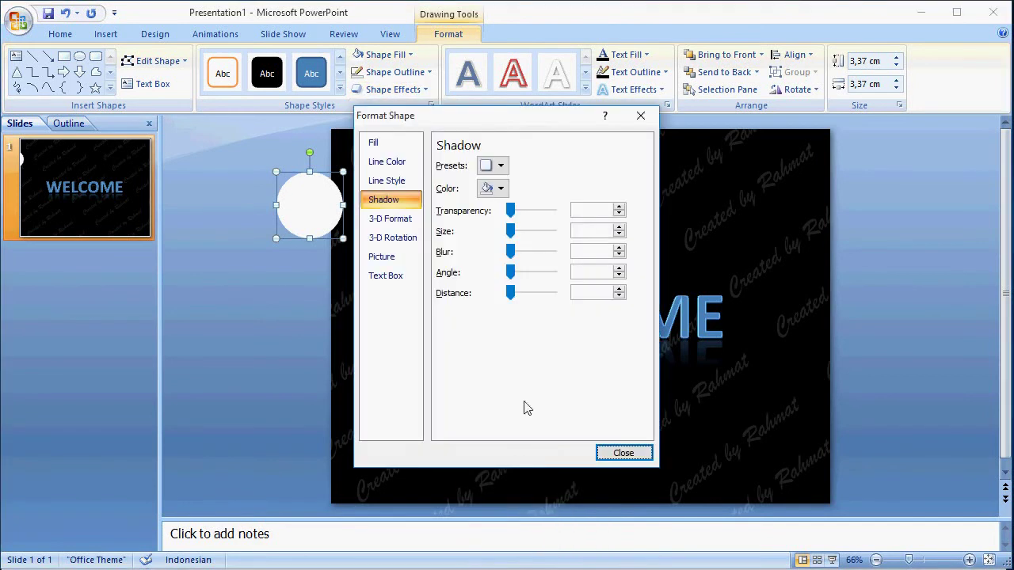
left_click(502, 189)
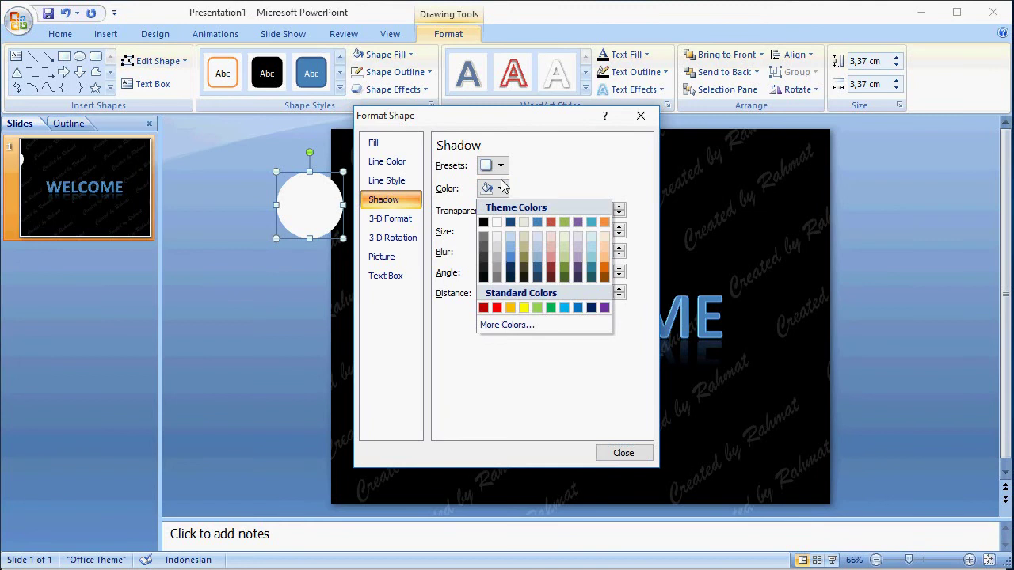
left_click(496, 166)
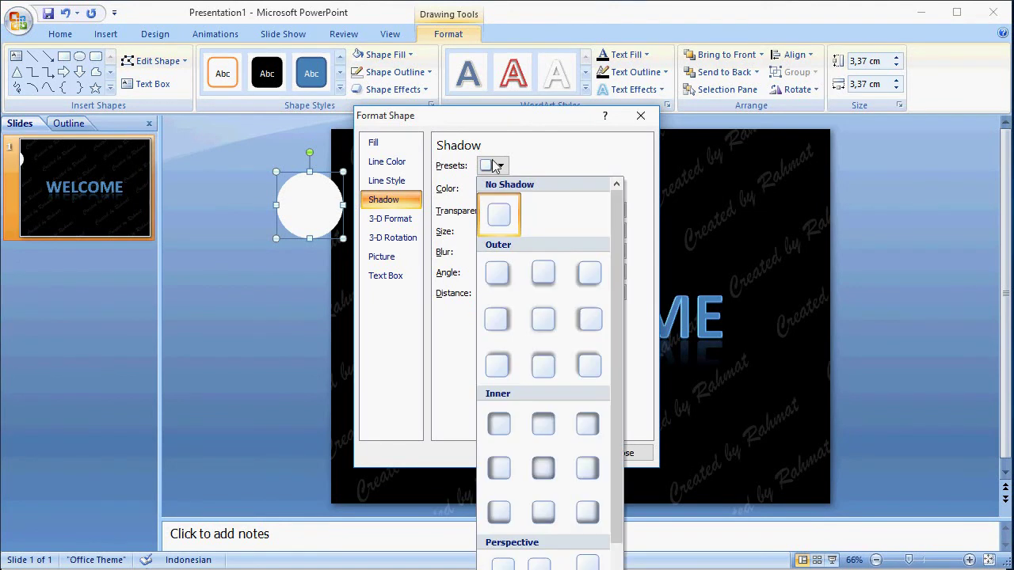
left_click(545, 323)
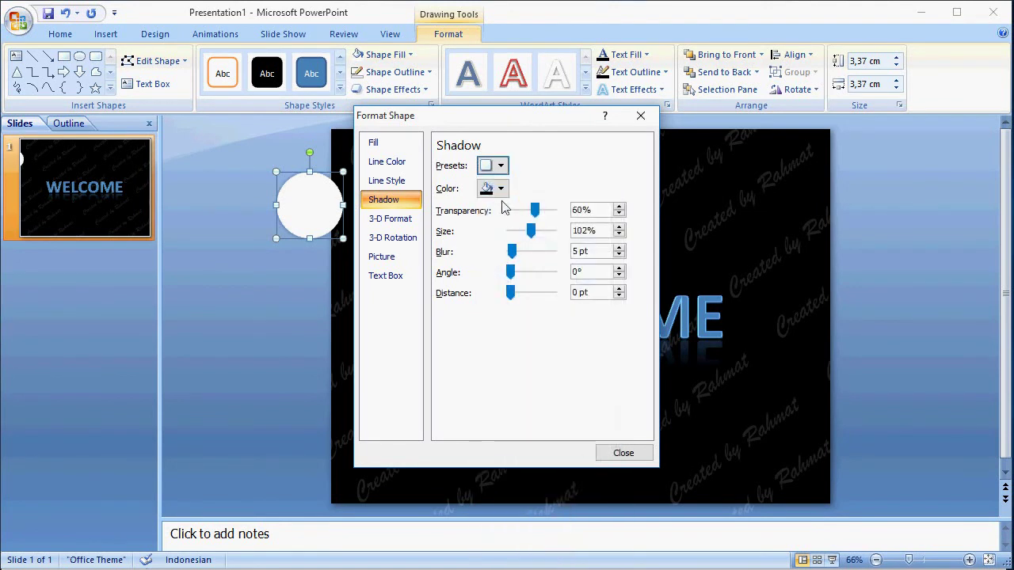
left_click(501, 189)
left_click(498, 227)
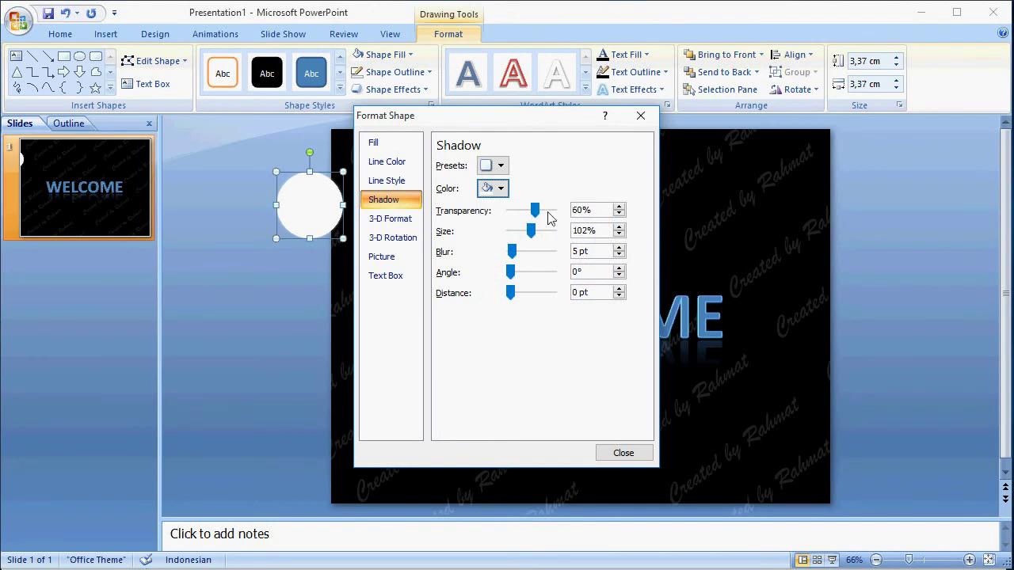
Step: Set the shadow transparency to 2% and its size to 133%
left_click(580, 210)
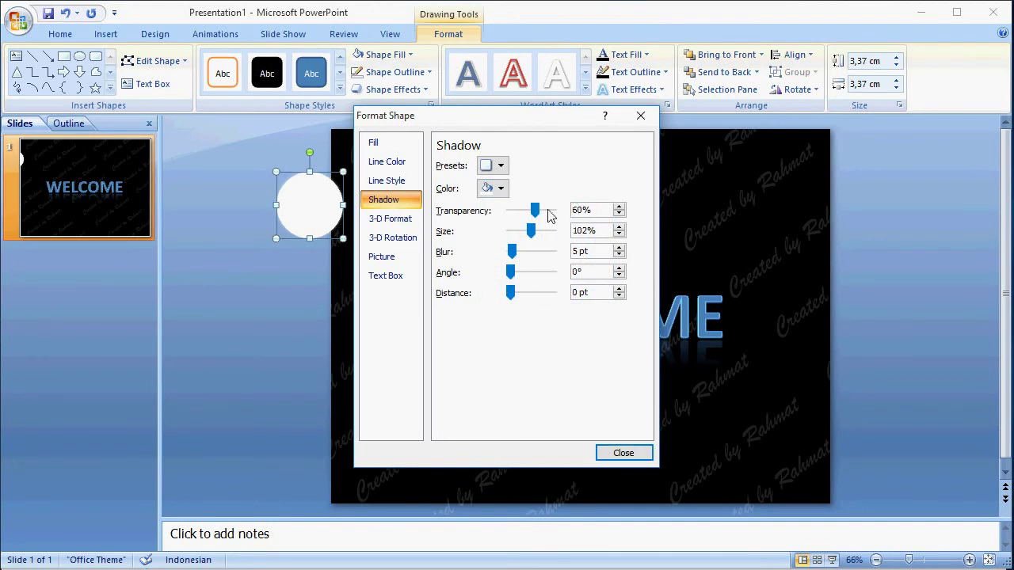
left_click_drag(535, 210, 519, 211)
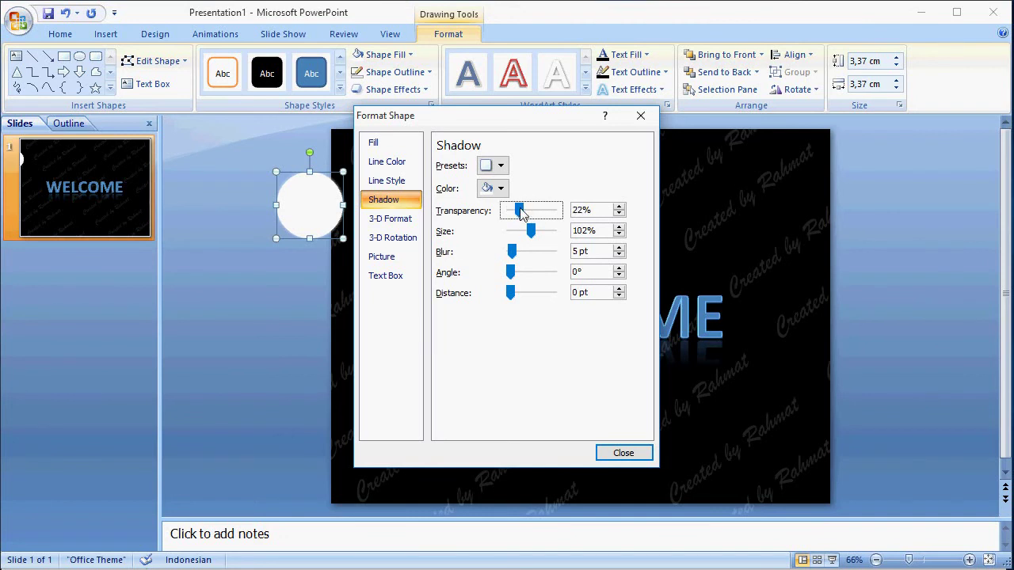
left_click_drag(520, 213, 508, 210)
left_click(579, 209)
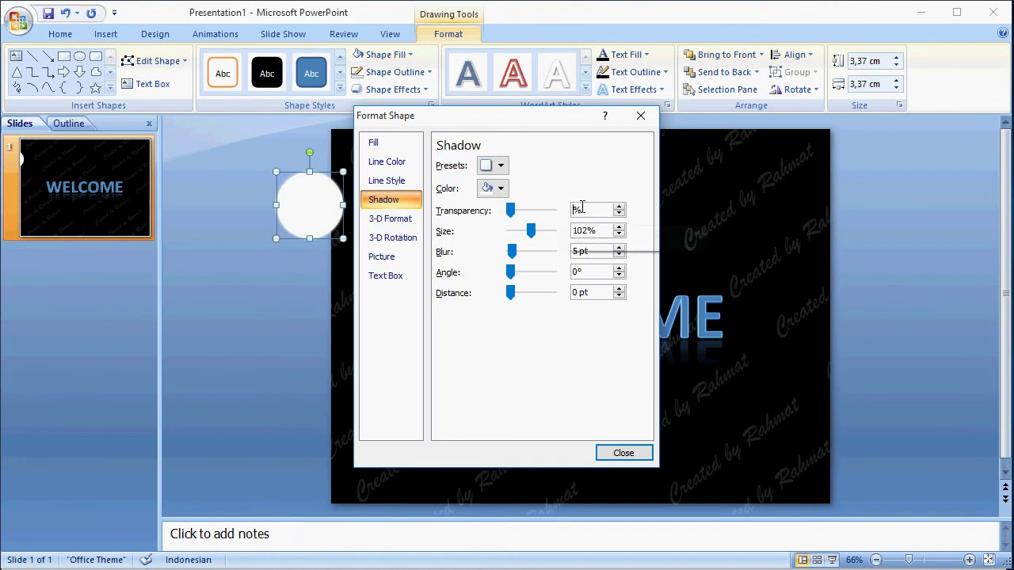
type("2")
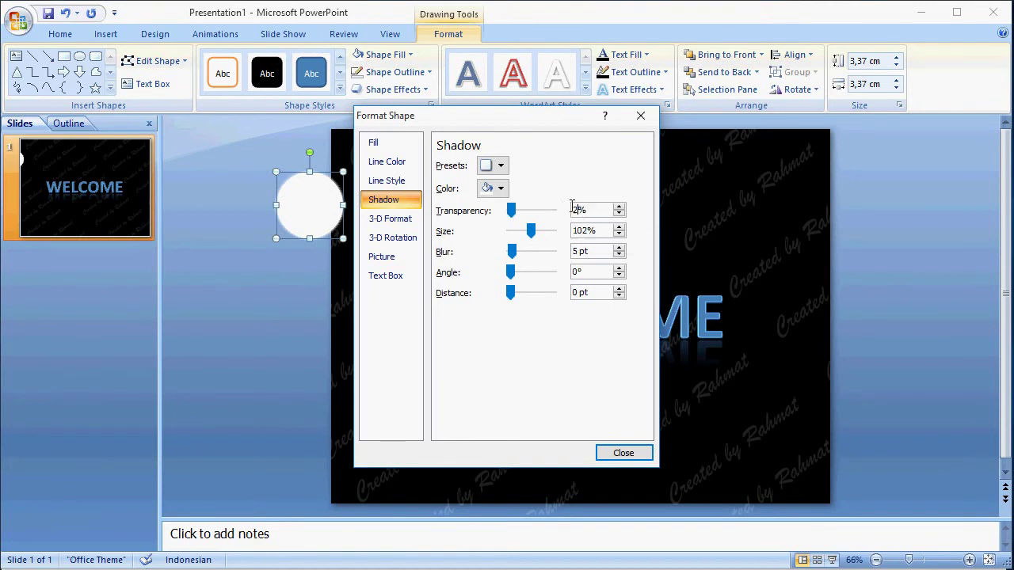
left_click_drag(531, 231, 541, 234)
left_click(585, 230)
key("BackSpace")
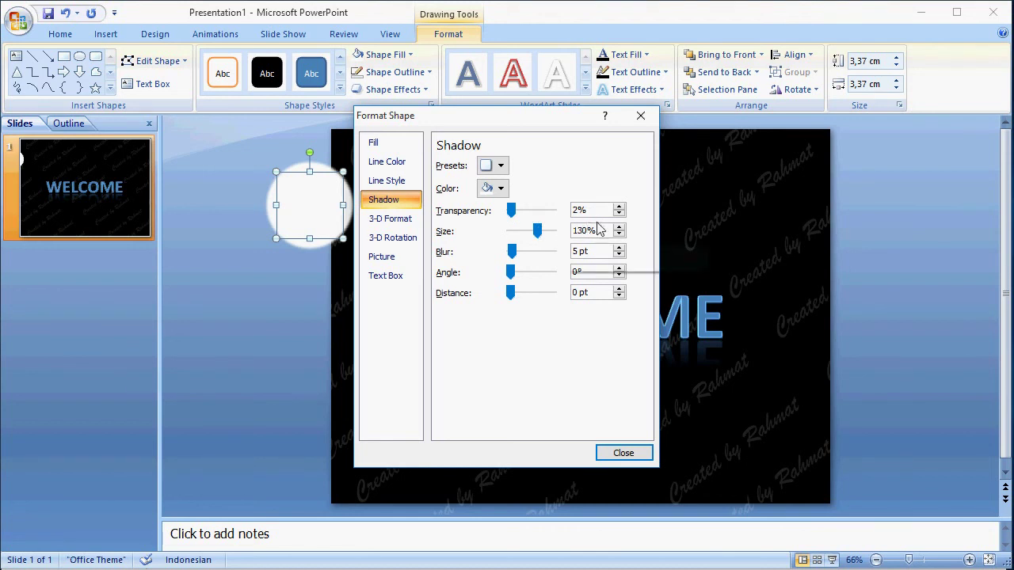
type("3")
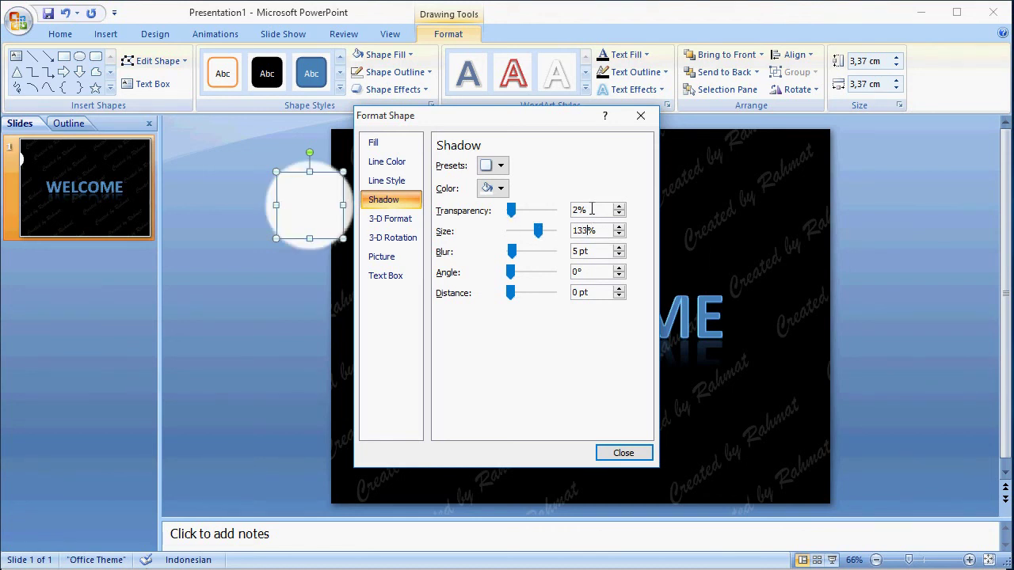
Step: Set the shadow blur to 31 pt and its angle to 90°
left_click(514, 252)
left_click_drag(514, 254, 529, 253)
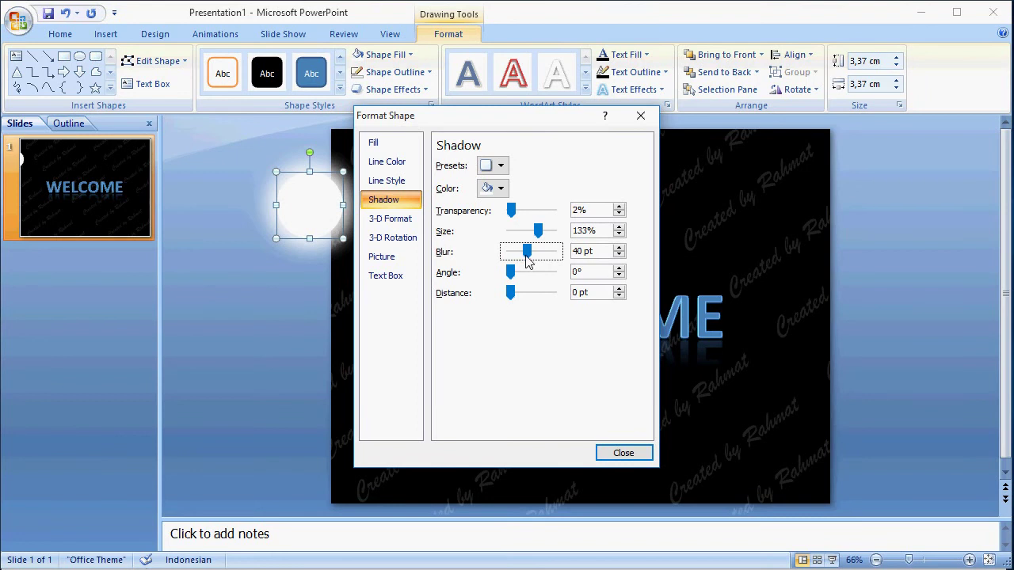
left_click_drag(527, 253, 519, 261)
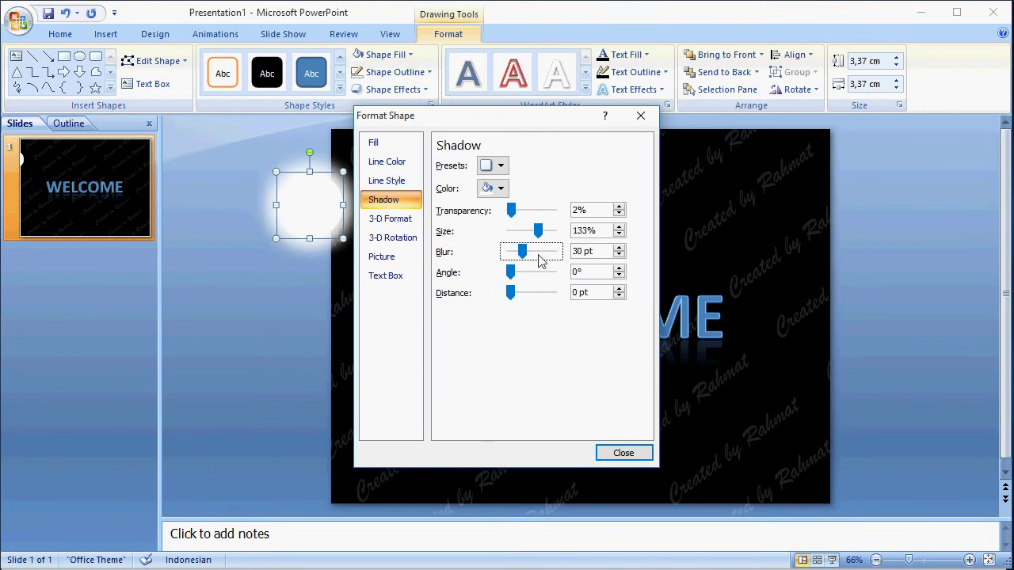
left_click(586, 252)
key("Up")
left_click(572, 272)
type("9")
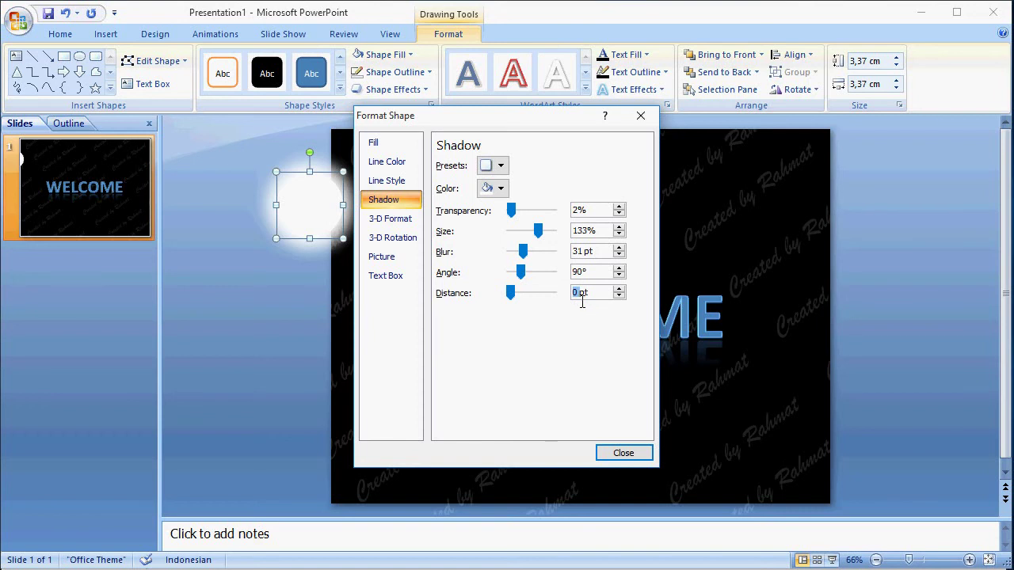
type("4")
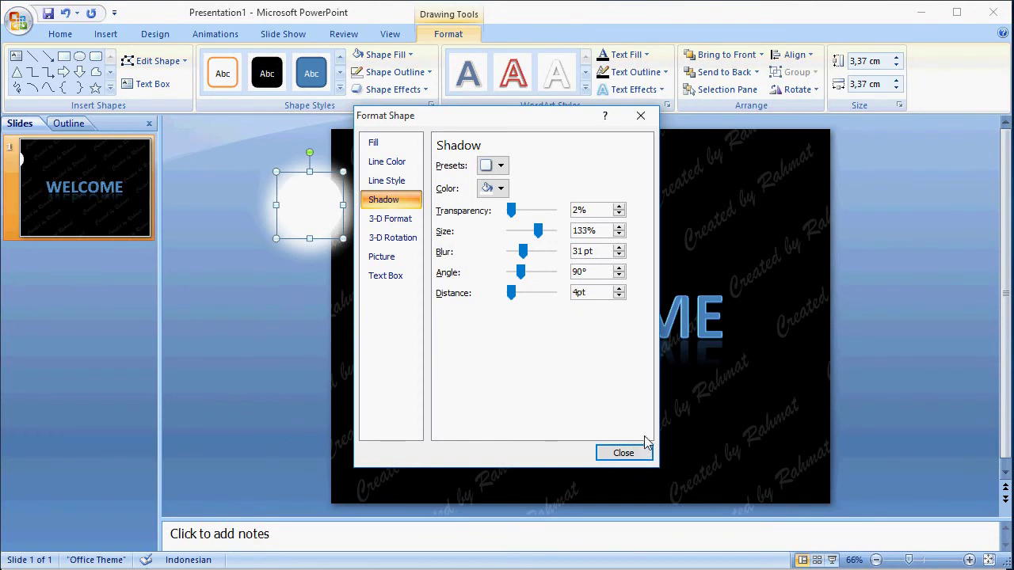
Step: Adjust the shadow distance value and close the Format Shape dialog
left_click(623, 453)
left_click(582, 292)
left_click(614, 446)
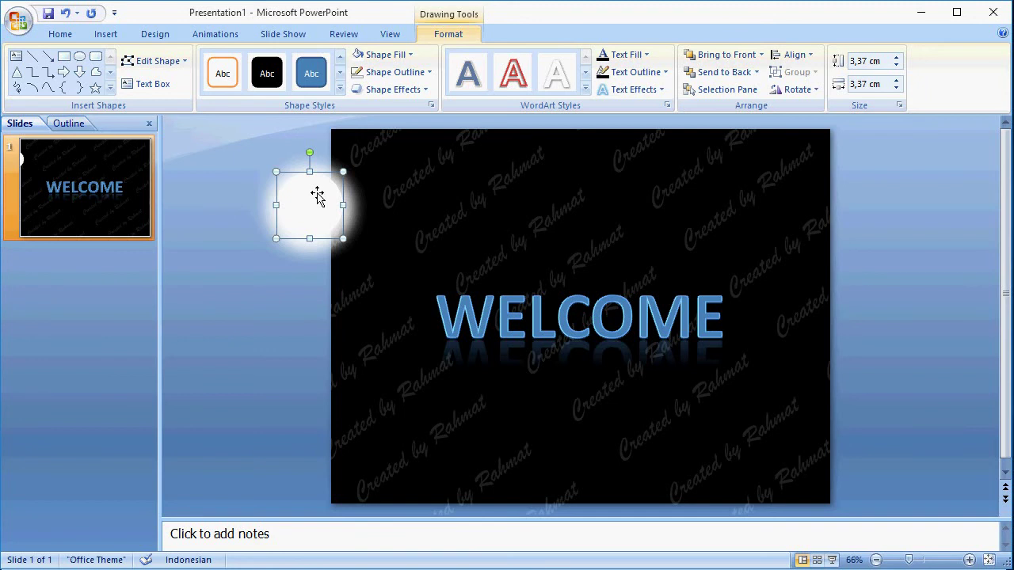
Step: Centre the circle vertically and nudge it just past the slide's left edge
left_click(777, 57)
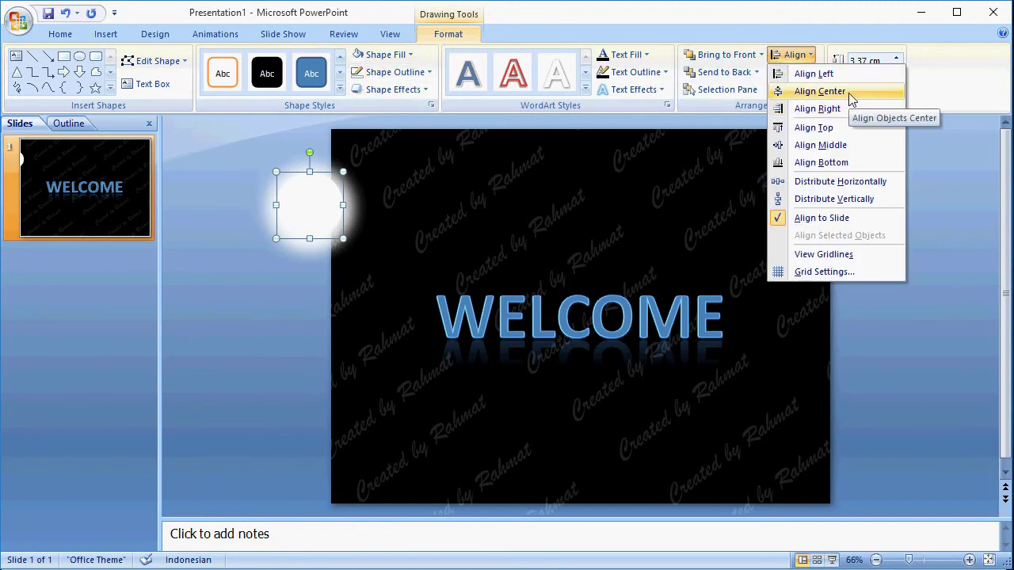
left_click(835, 147)
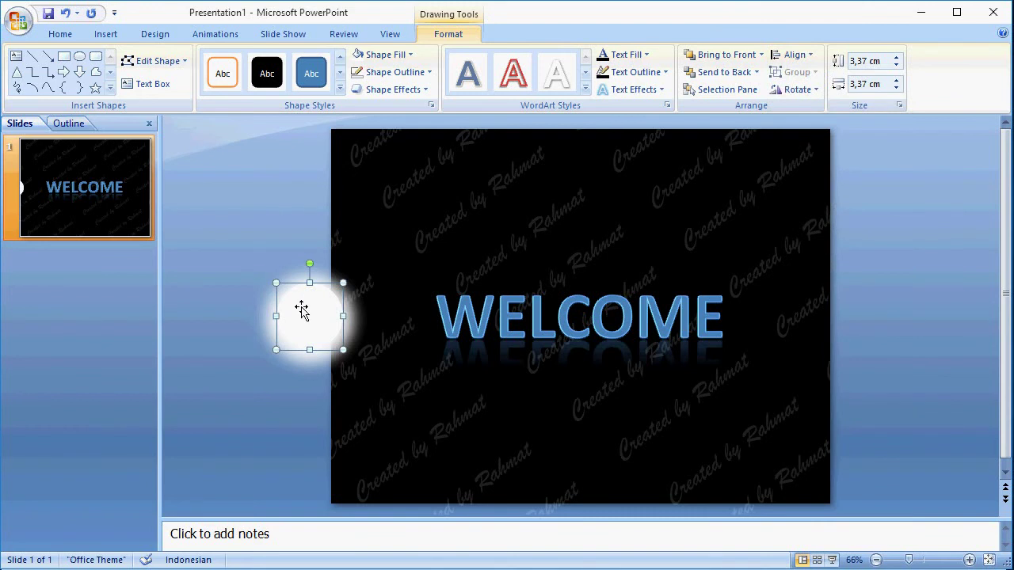
key("Left")
key("Left")
key("Left")
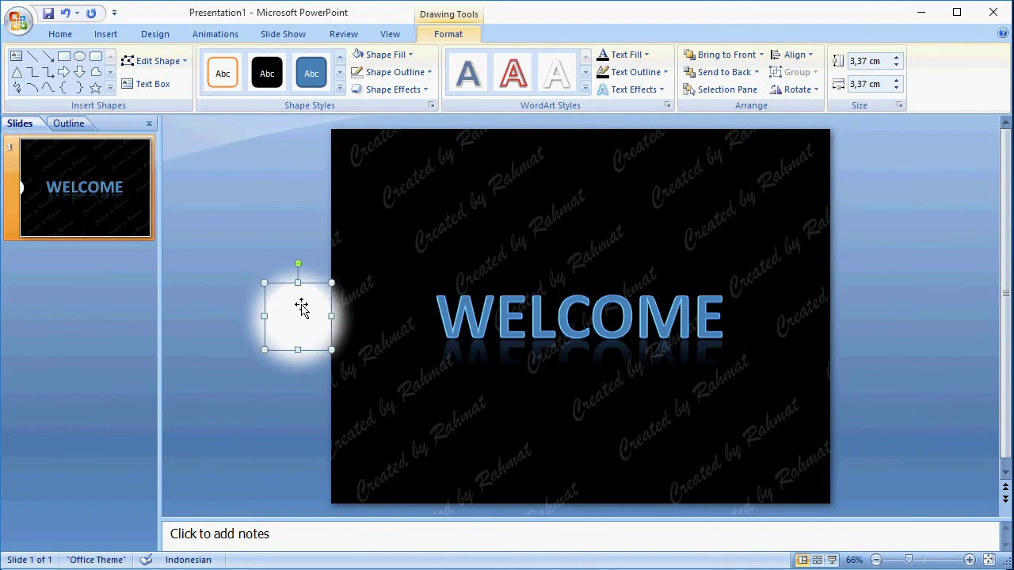
key("Left")
key("Left")
key("Left")
key("Left")
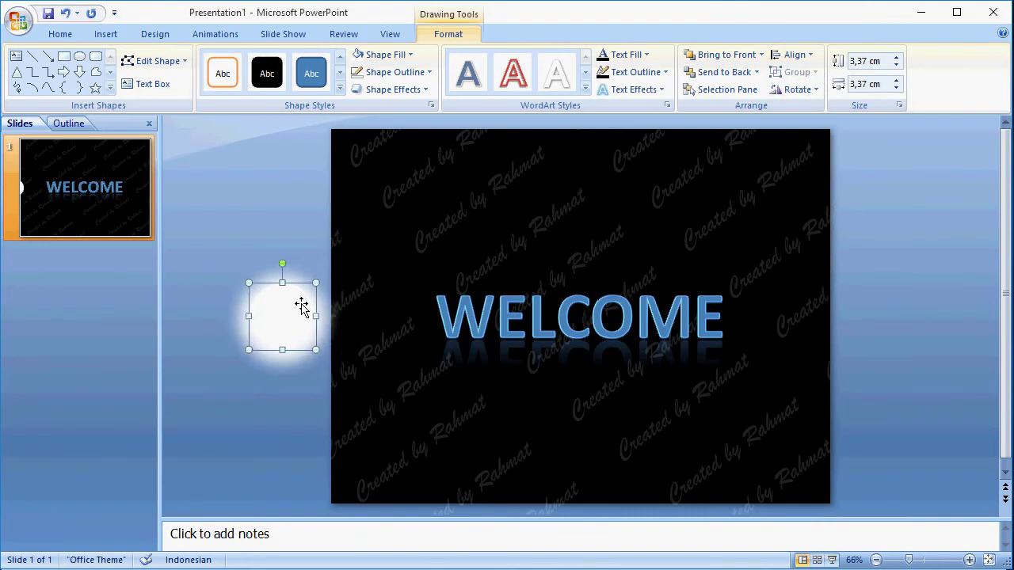
key("Left")
key("Left")
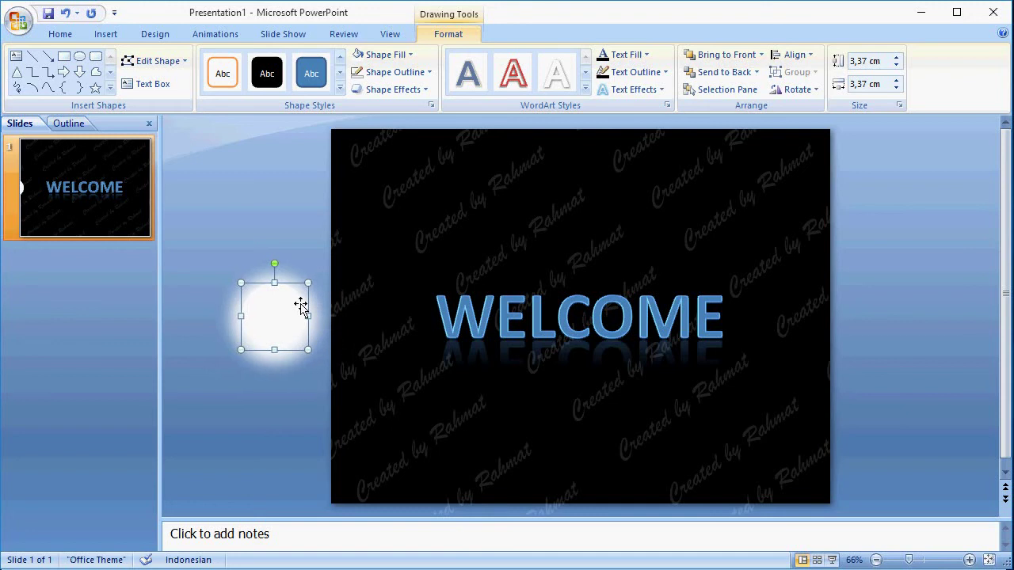
key("Left")
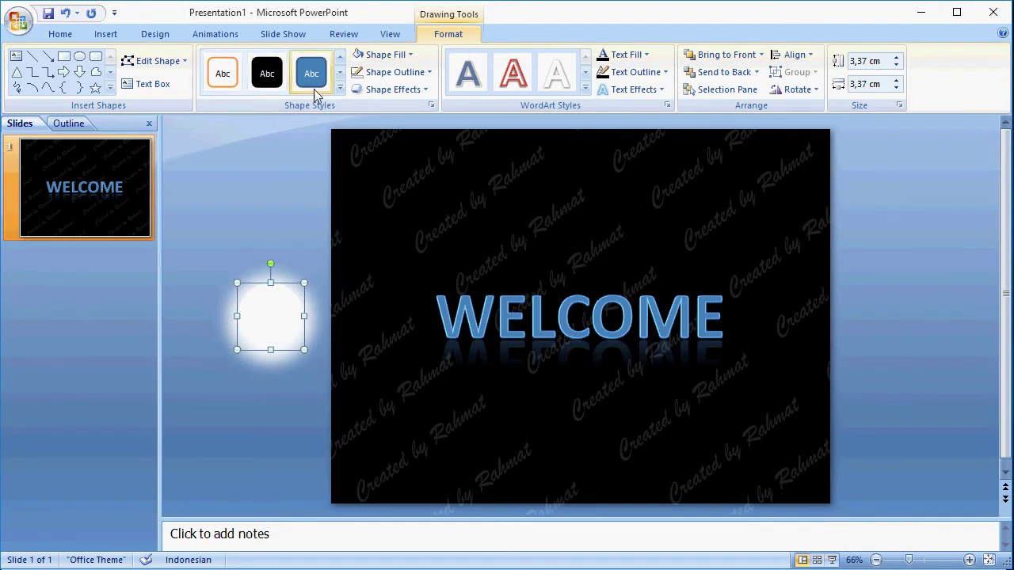
left_click(223, 34)
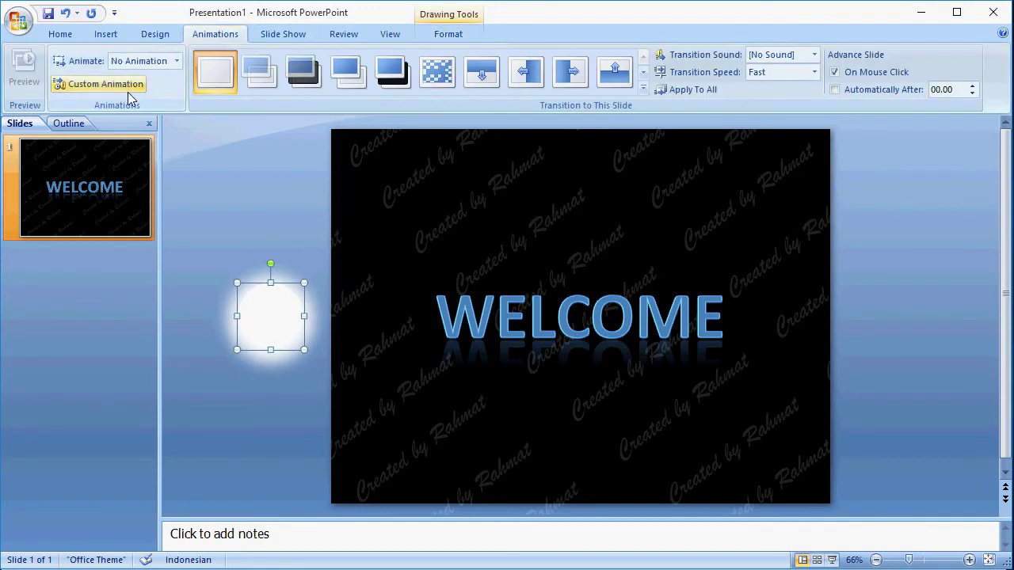
Step: Add a Spiral In entrance effect to the WELCOME text from Custom Animation
left_click(127, 89)
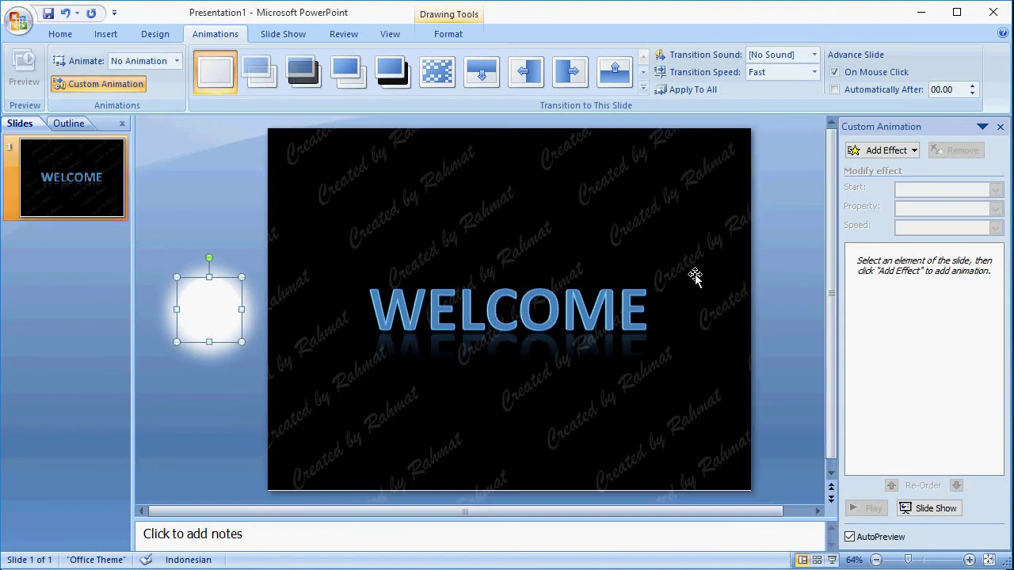
left_click(618, 308)
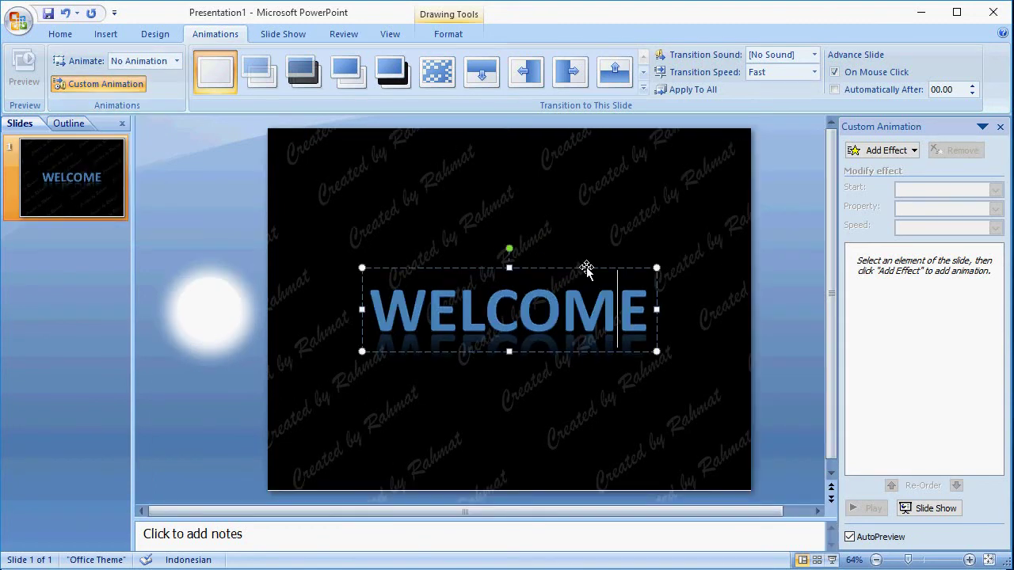
left_click(875, 151)
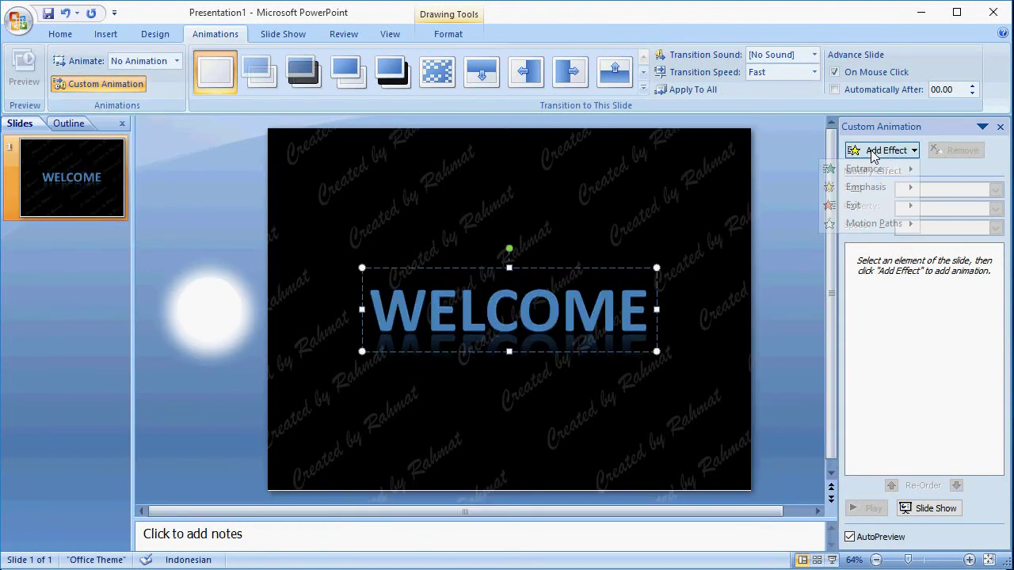
mouse_move(885, 178)
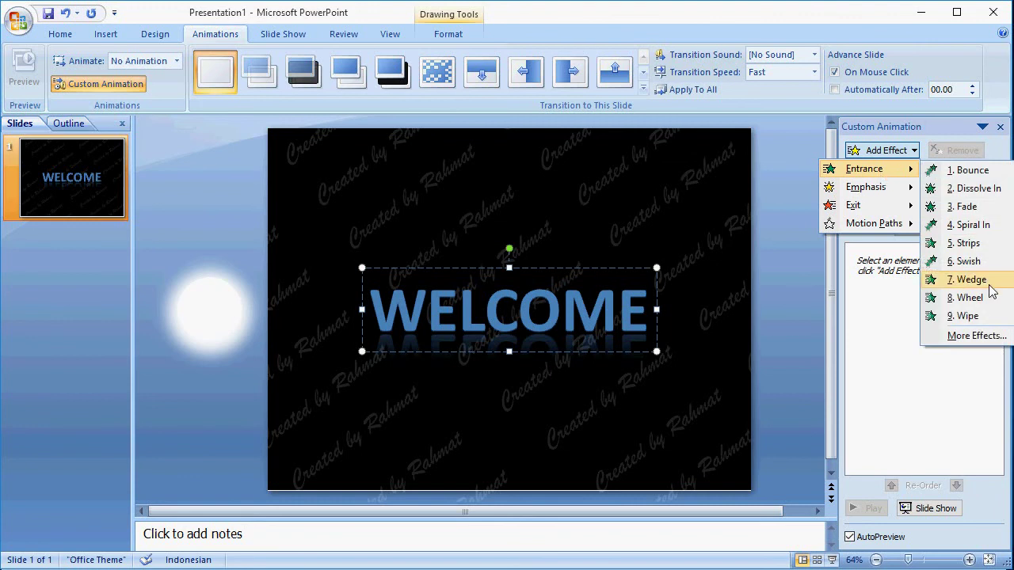
left_click(977, 336)
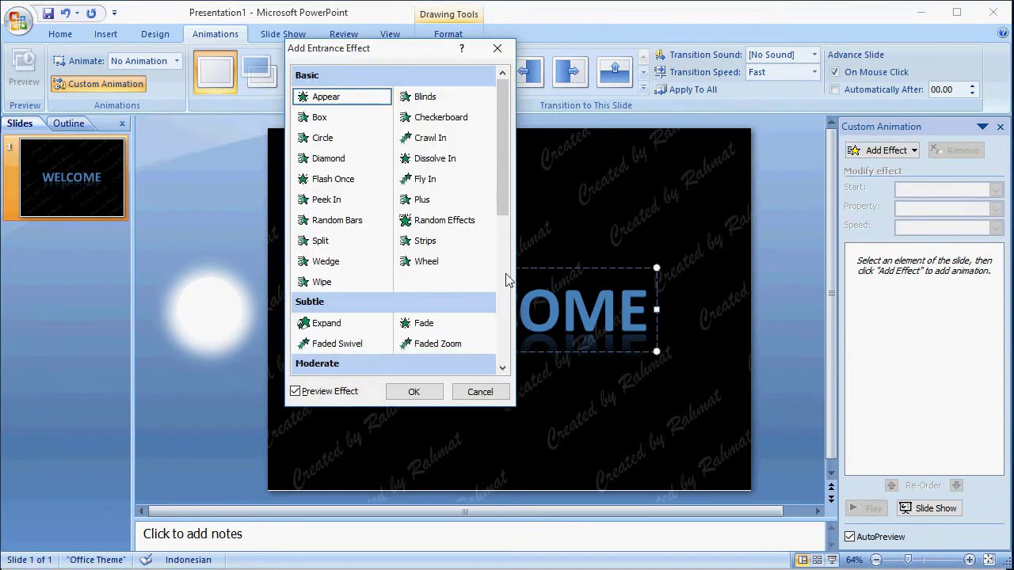
scroll(507, 279, "down", 7)
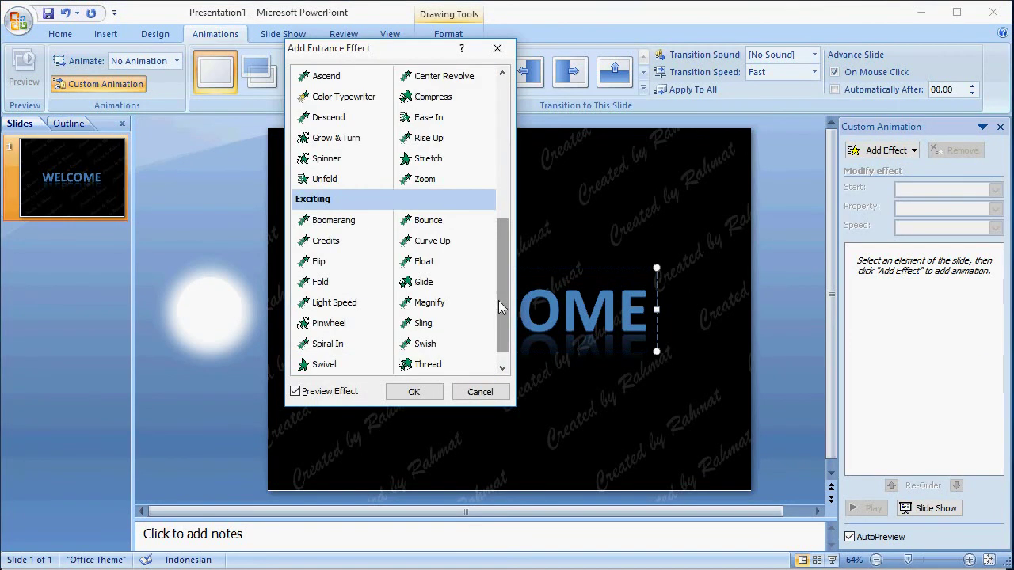
scroll(498, 301, "down", 1)
left_click(339, 325)
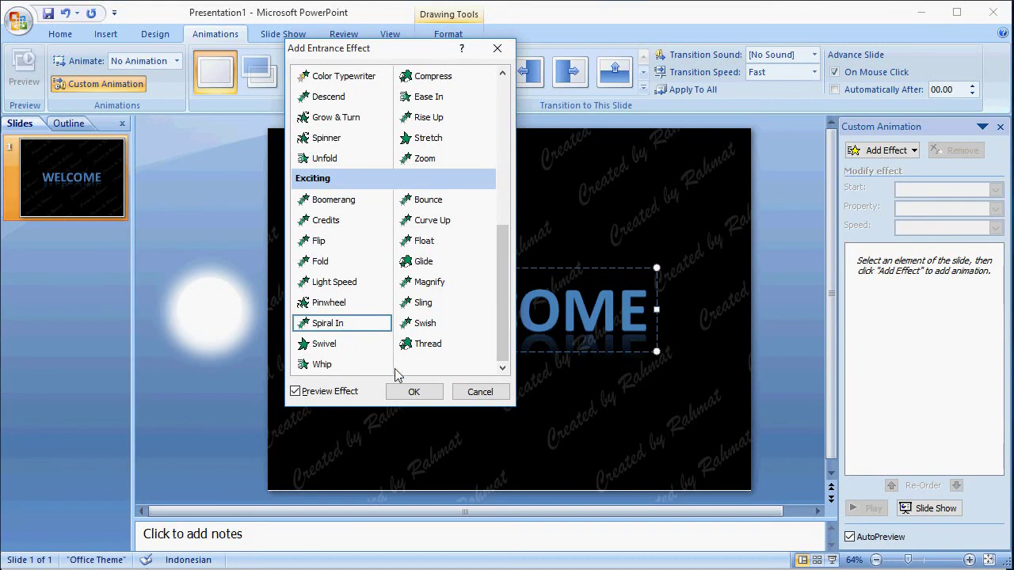
left_click(413, 393)
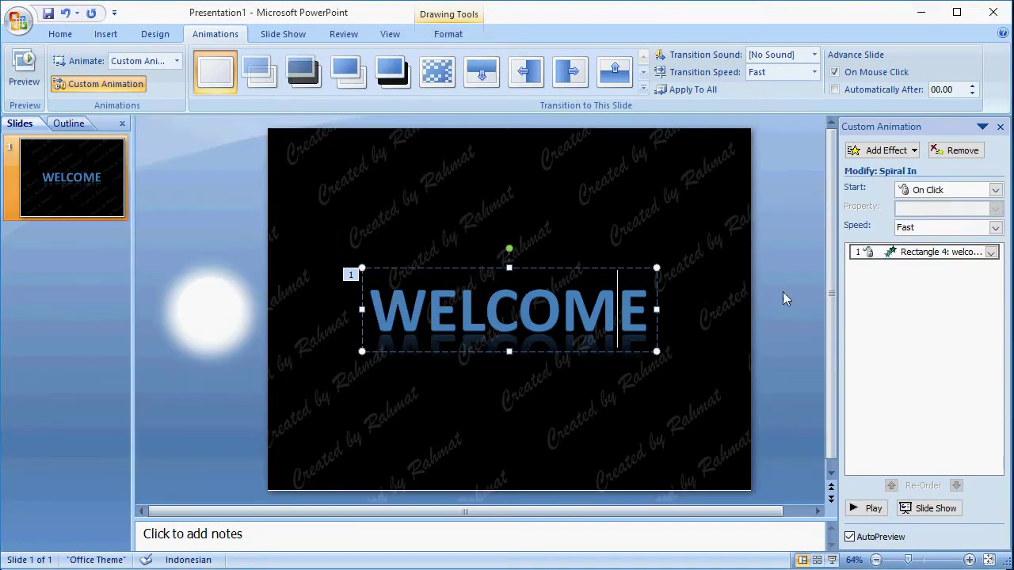
Step: Set Spiral In timing to start With Previous at 2 seconds (Medium)
left_click(991, 252)
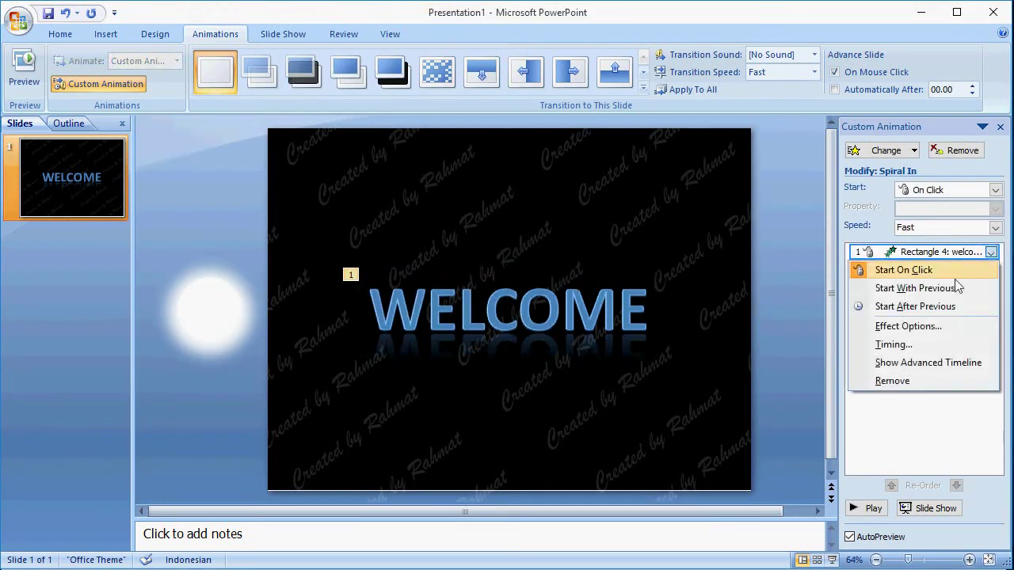
left_click(893, 345)
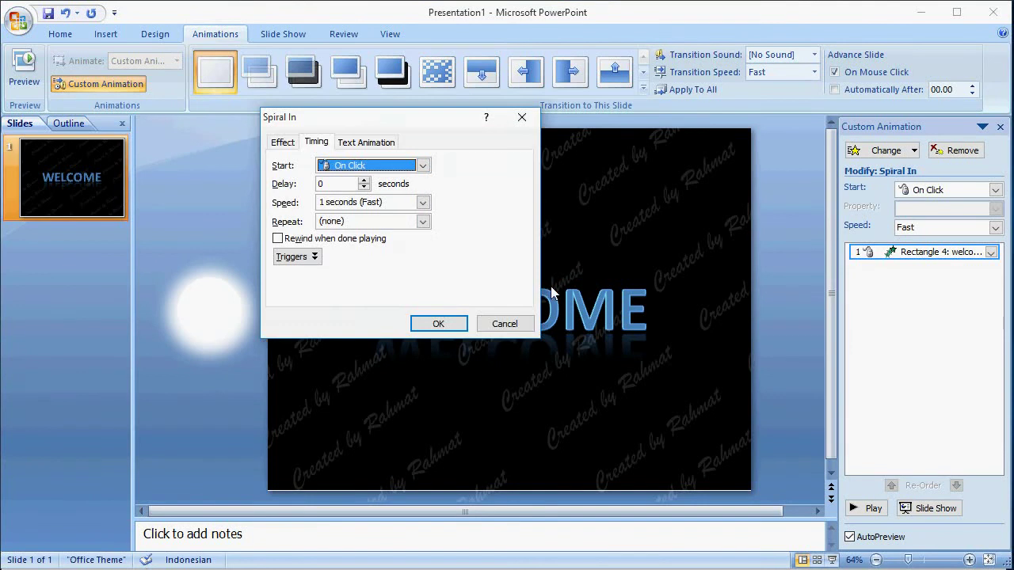
left_click(343, 168)
left_click(358, 196)
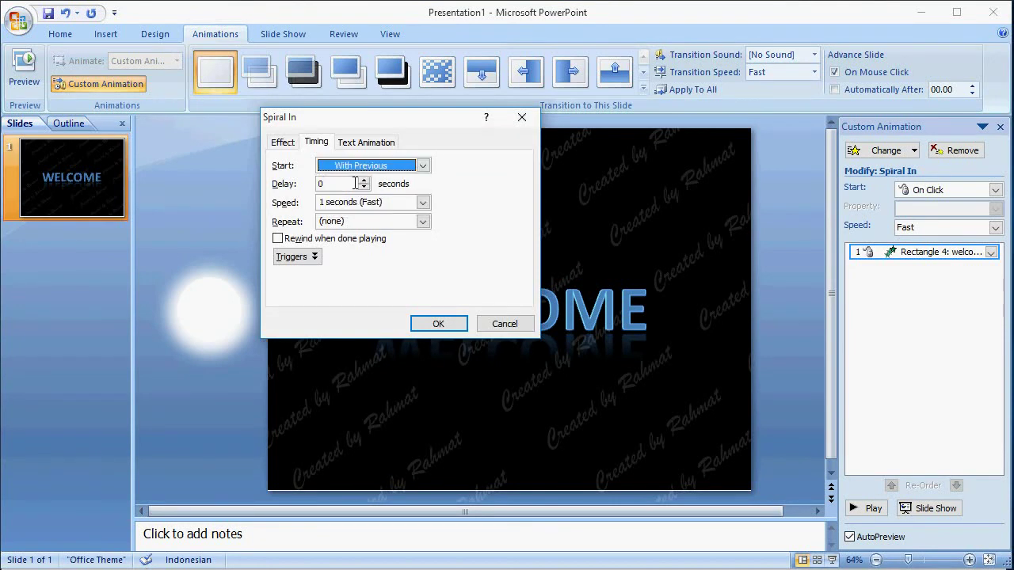
left_click(412, 202)
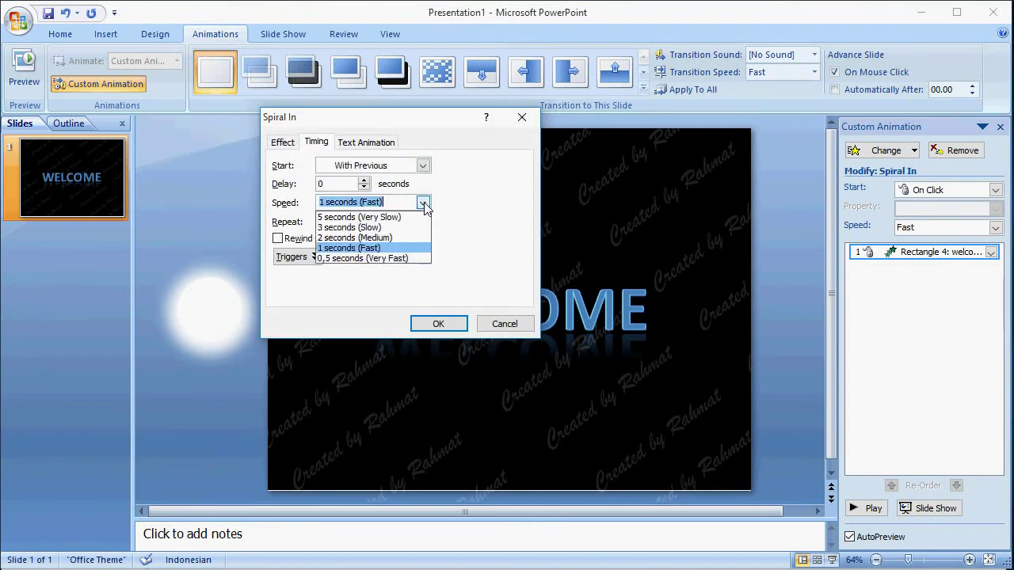
left_click(393, 241)
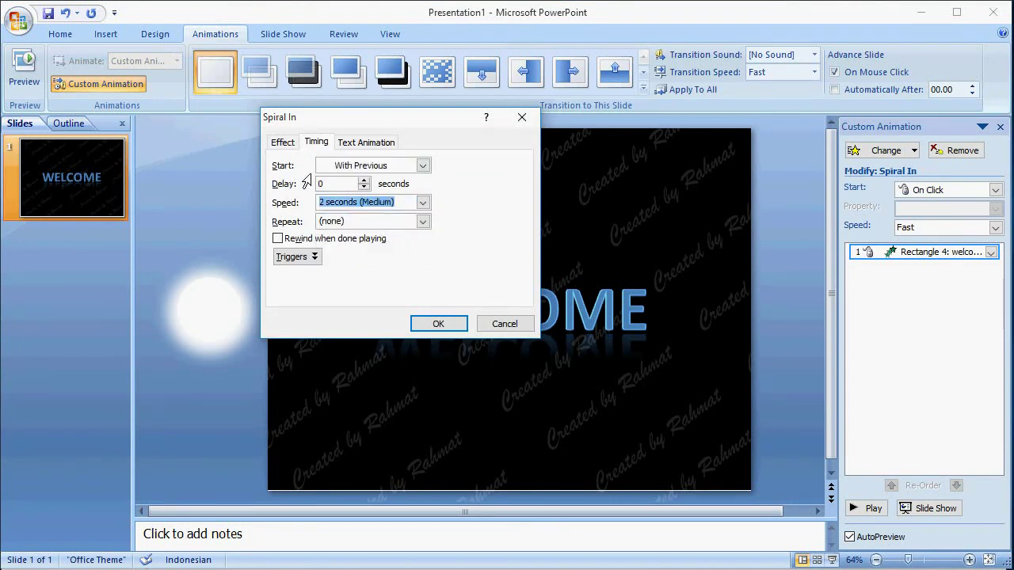
Step: Make the WELCOME Spiral In animate by letter, then reselect the text box
left_click(289, 143)
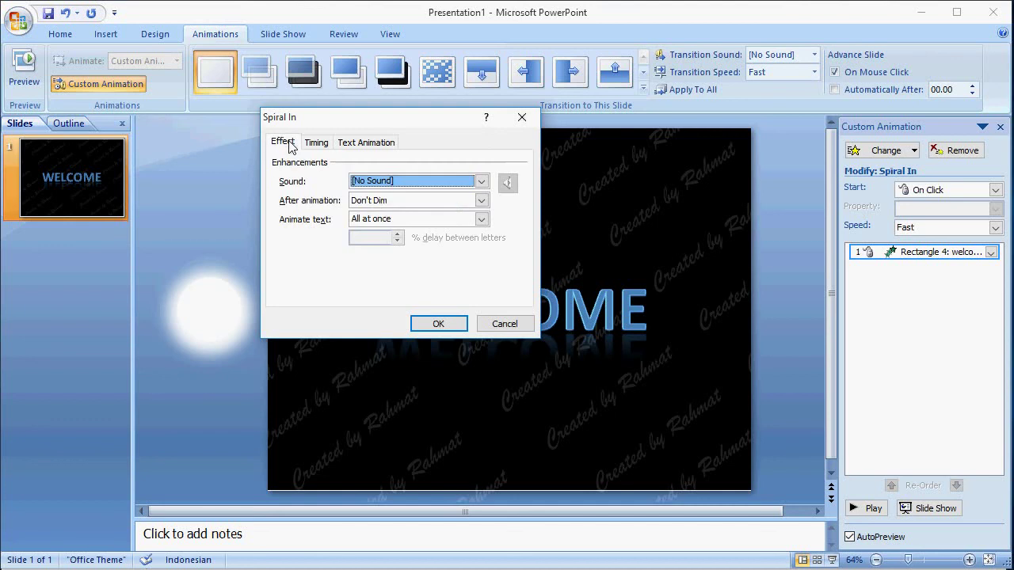
left_click(480, 220)
left_click(416, 253)
left_click(382, 239)
left_click(436, 321)
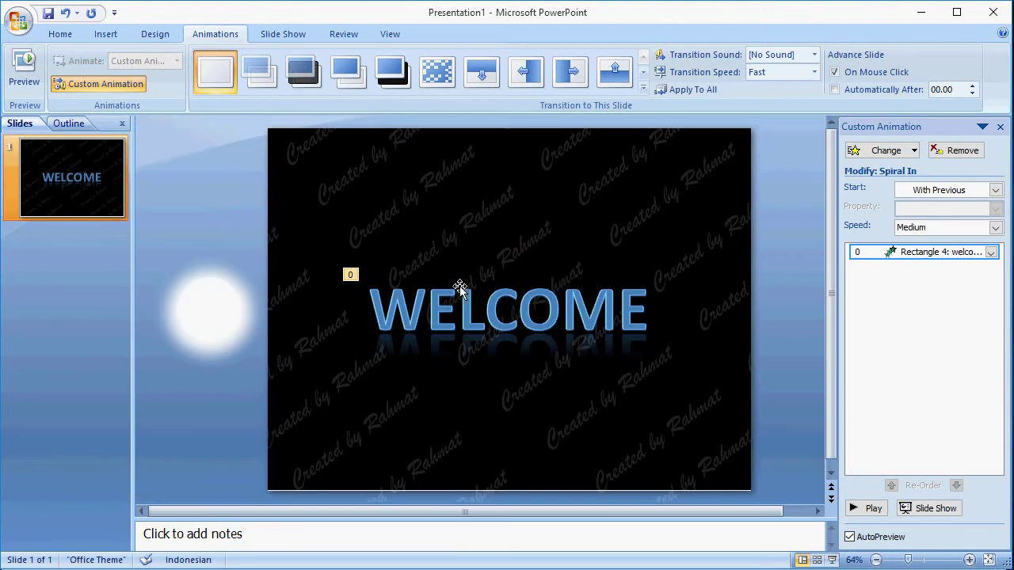
left_click(601, 310)
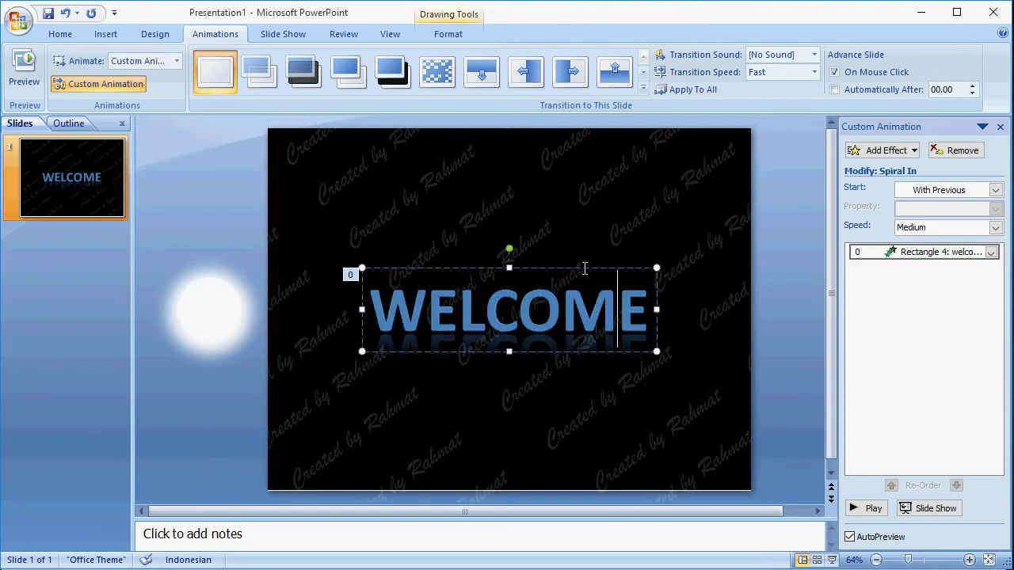
Step: Add the Swish exit effect from the Exciting group to the WELCOME text
left_click(886, 154)
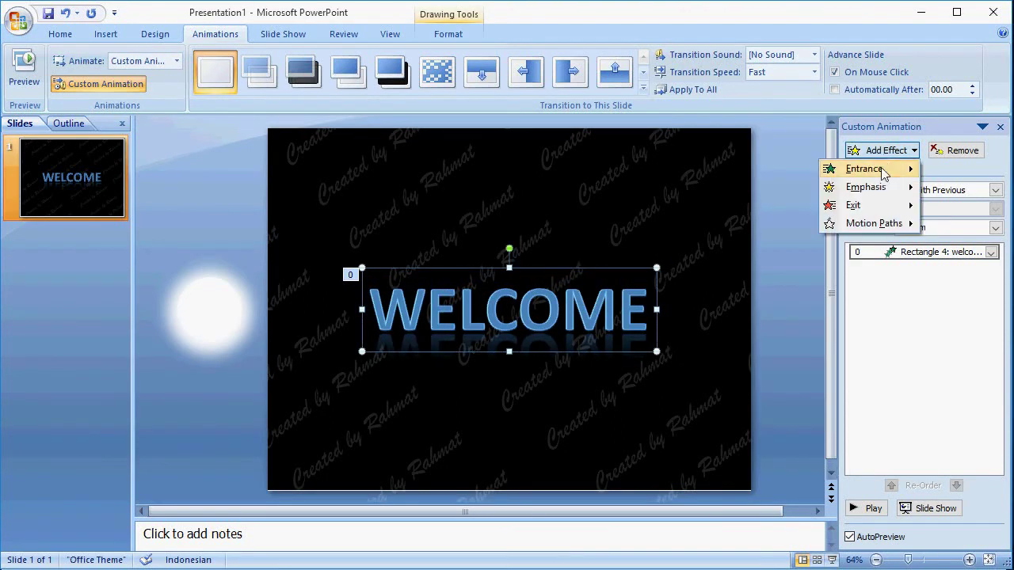
mouse_move(872, 207)
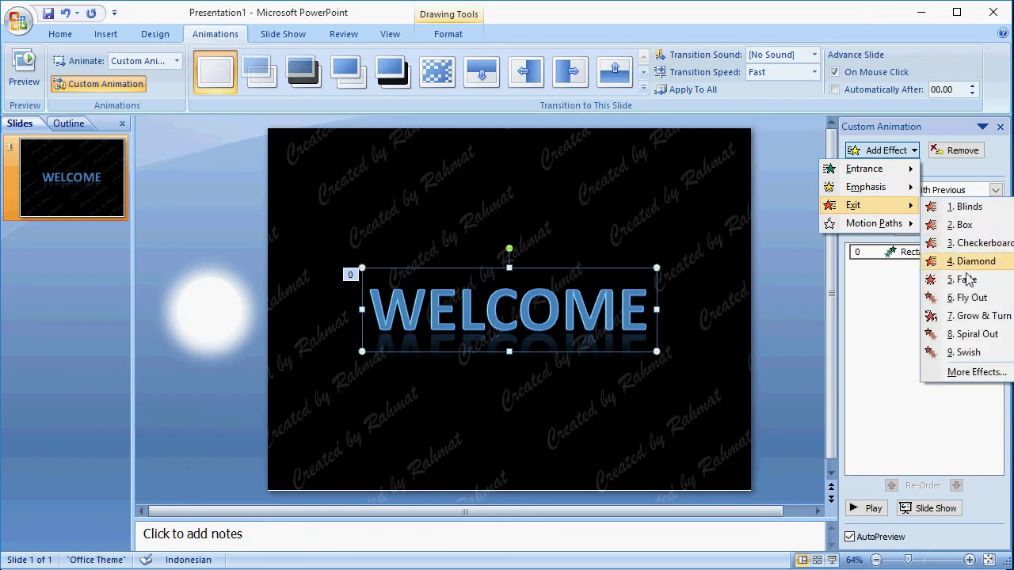
left_click(950, 374)
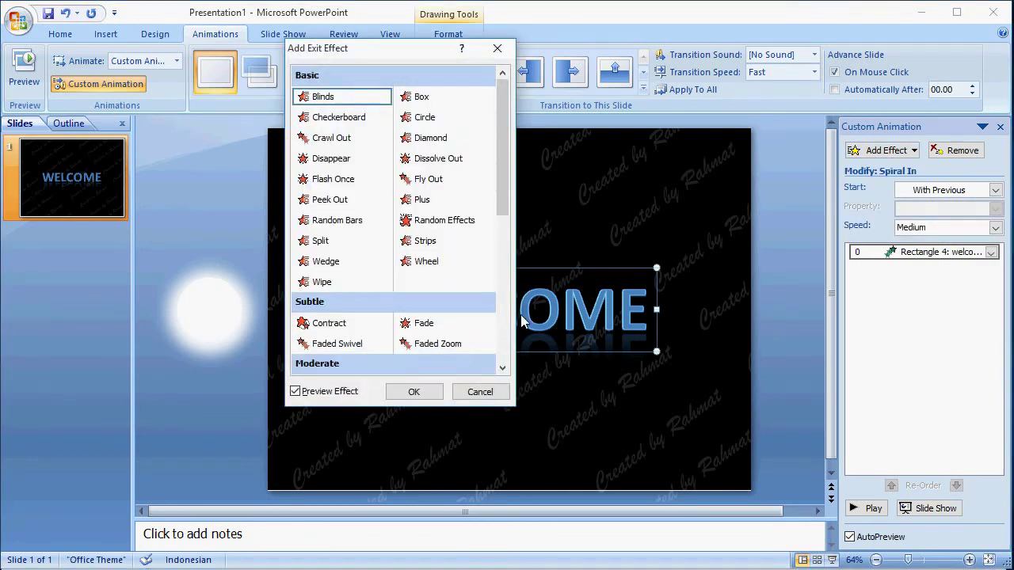
left_click(502, 314)
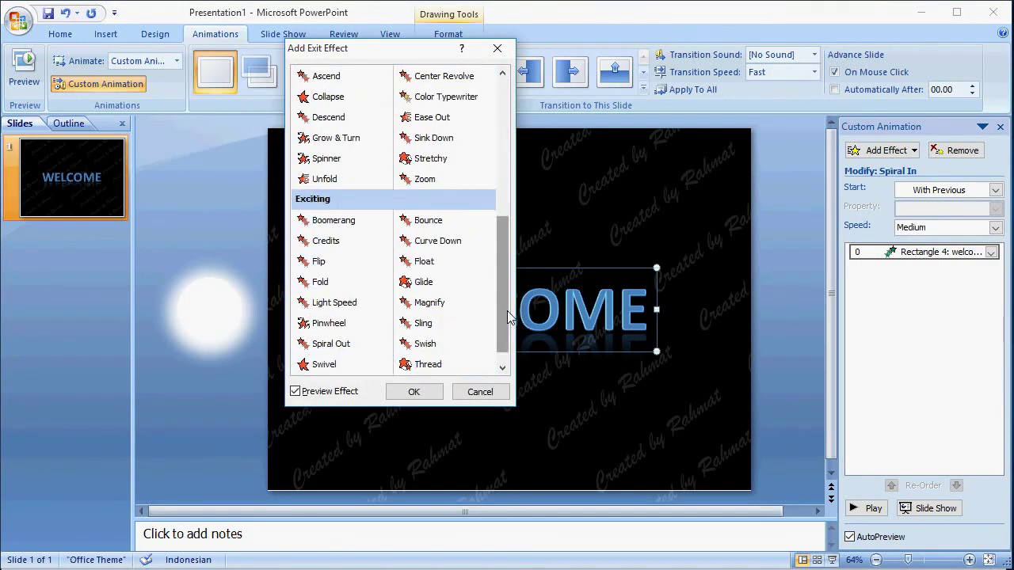
left_click(425, 346)
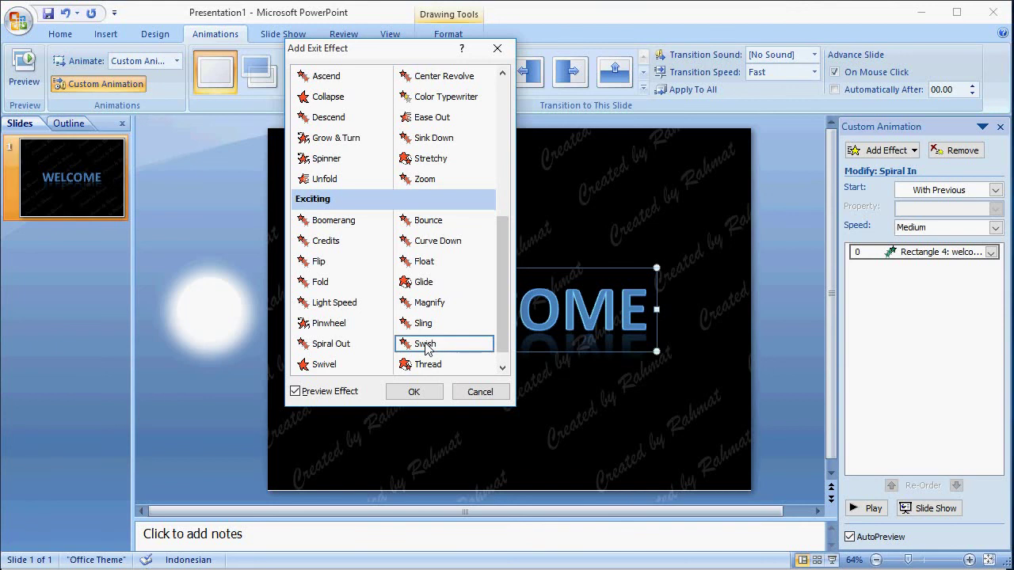
left_click(414, 392)
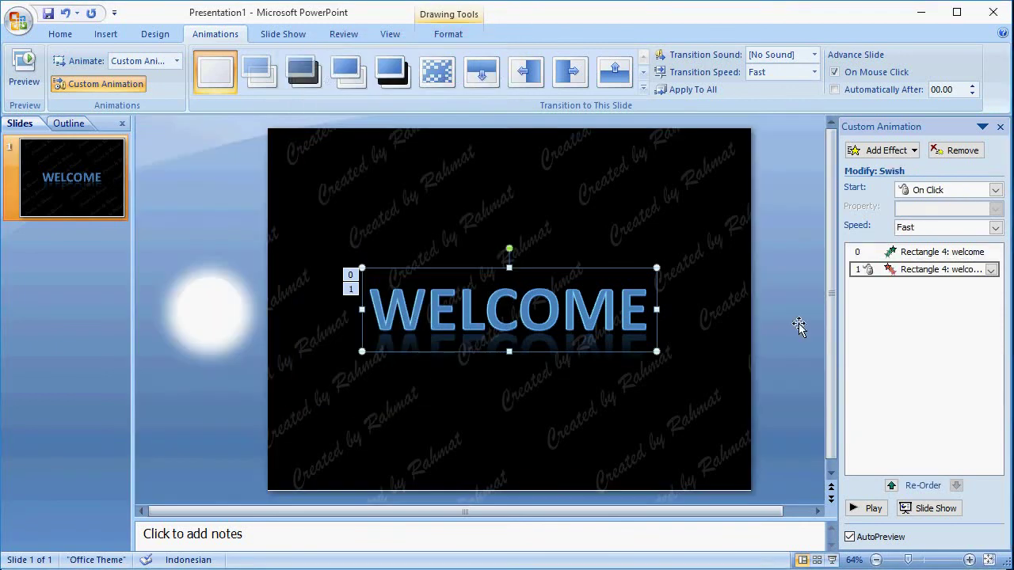
Step: Make WELCOME's Swish exit start With Previous after a 7-second delay, animating text by letter
left_click(991, 270)
left_click(874, 365)
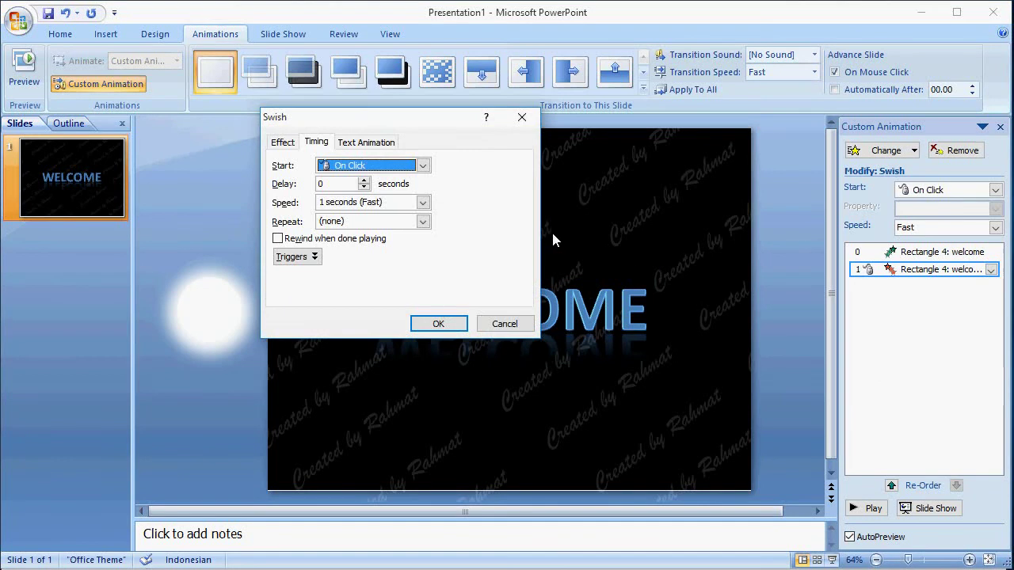
left_click(422, 166)
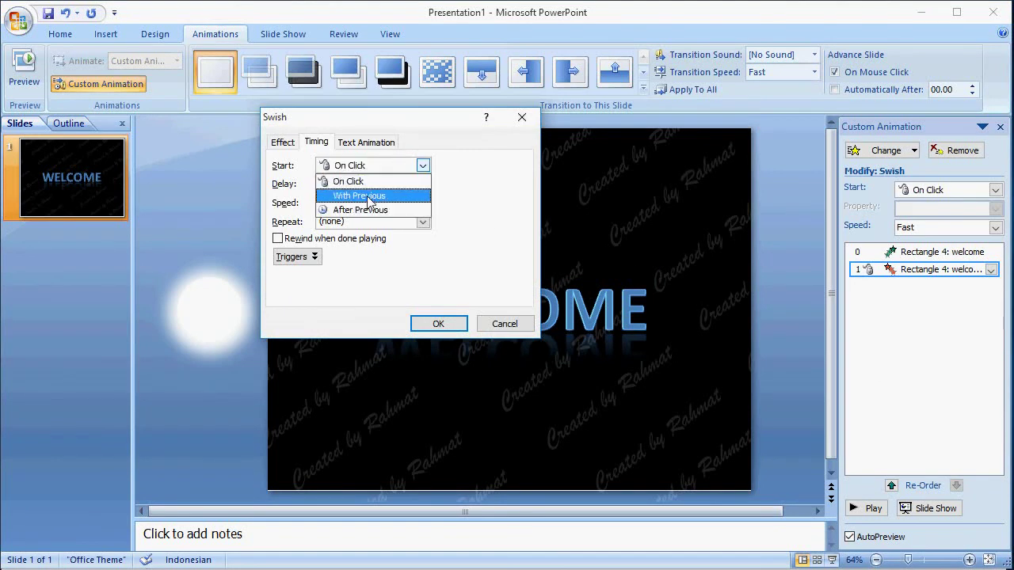
left_click(362, 194)
left_click(336, 184)
type("7")
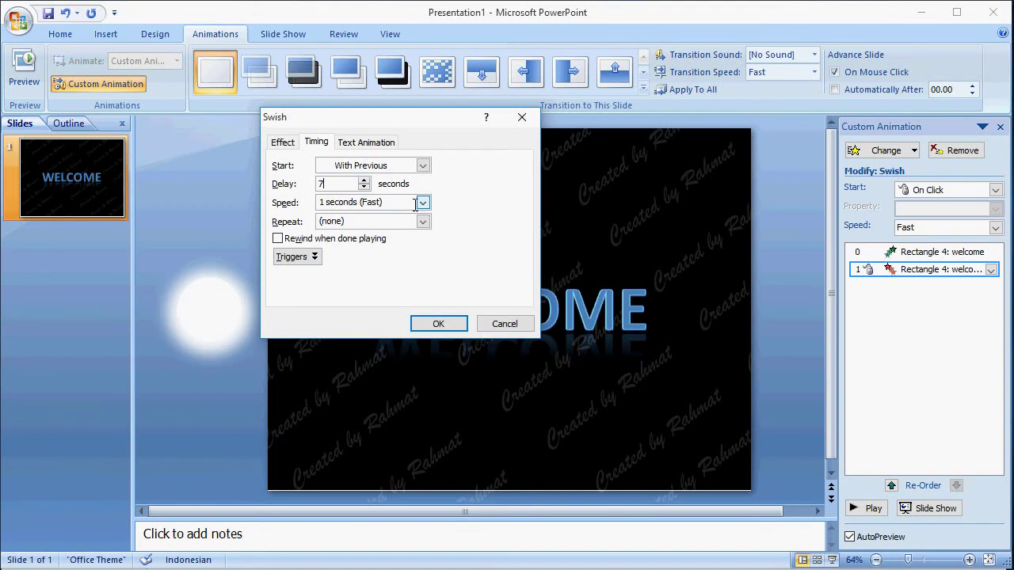
left_click(283, 144)
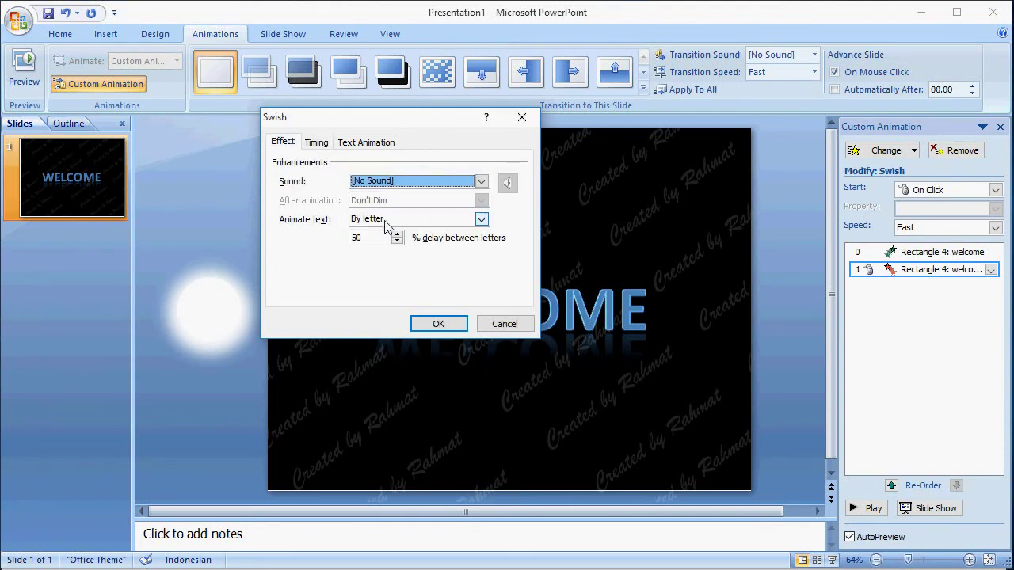
left_click(443, 324)
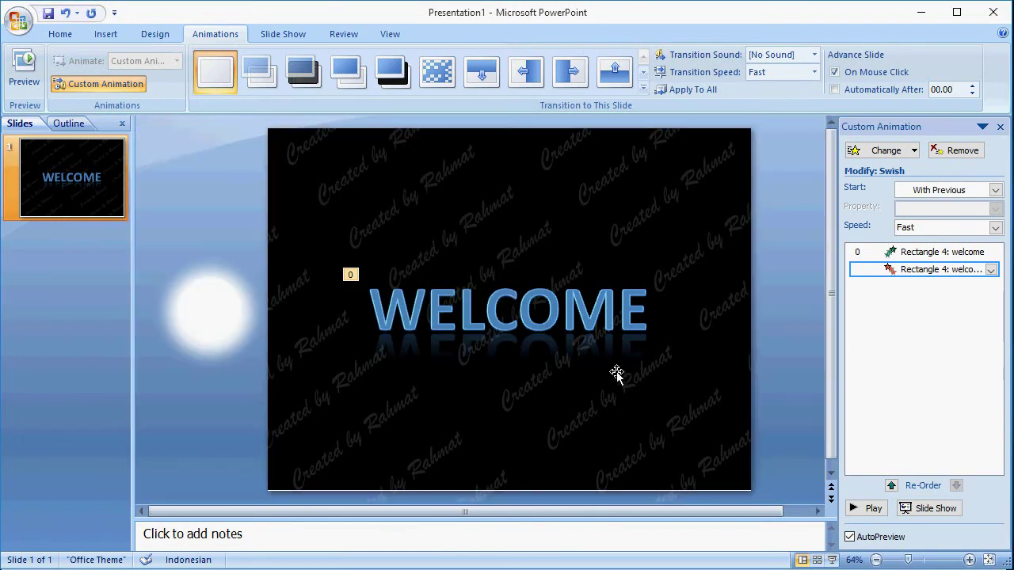
left_click(226, 306)
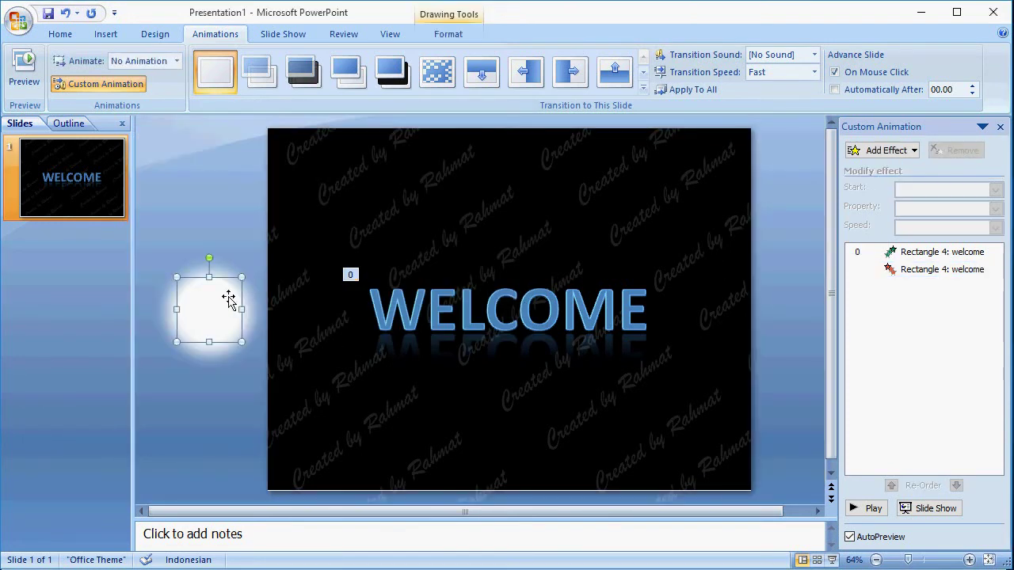
Step: Give the glowing circle a Right motion path stretched just beyond the slide's right edge
left_click(900, 155)
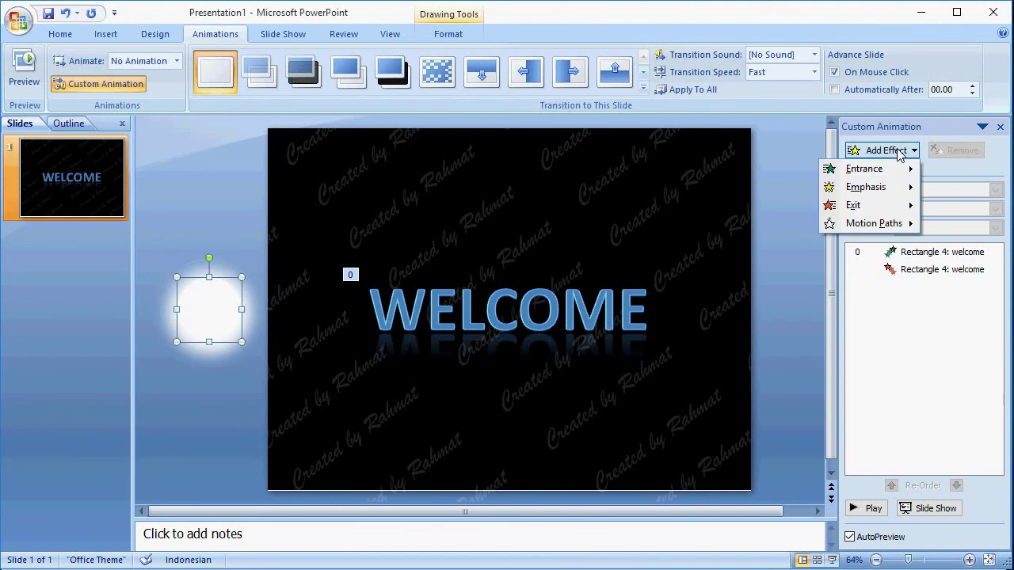
mouse_move(880, 225)
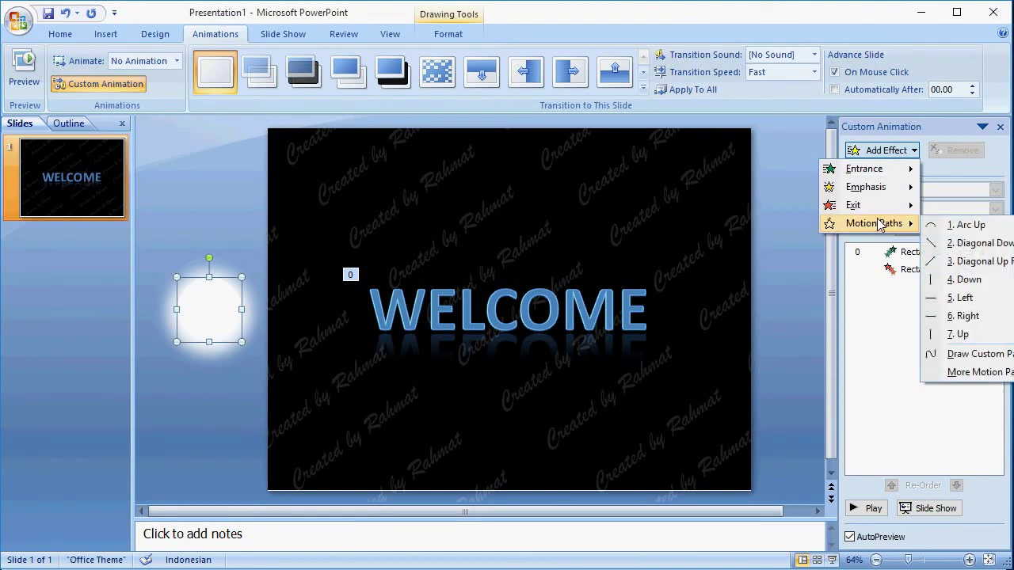
left_click(977, 320)
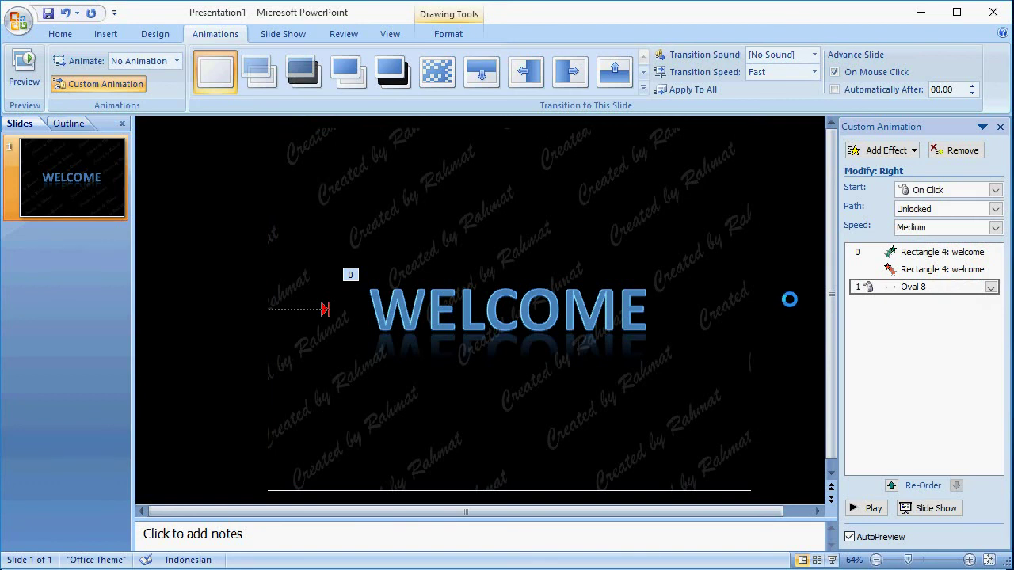
double_click(318, 310)
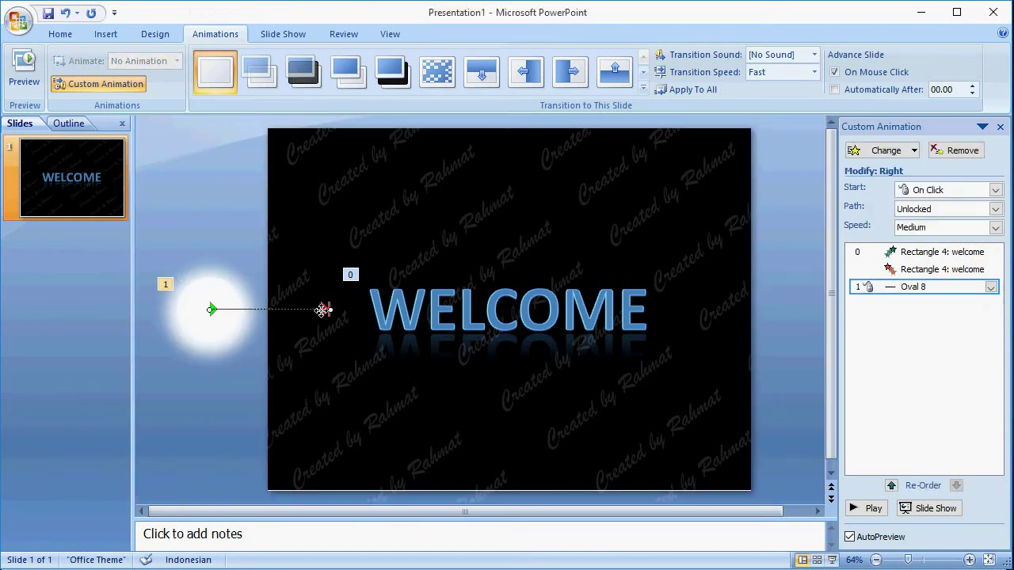
left_click(511, 333)
left_click_drag(748, 317, 841, 321)
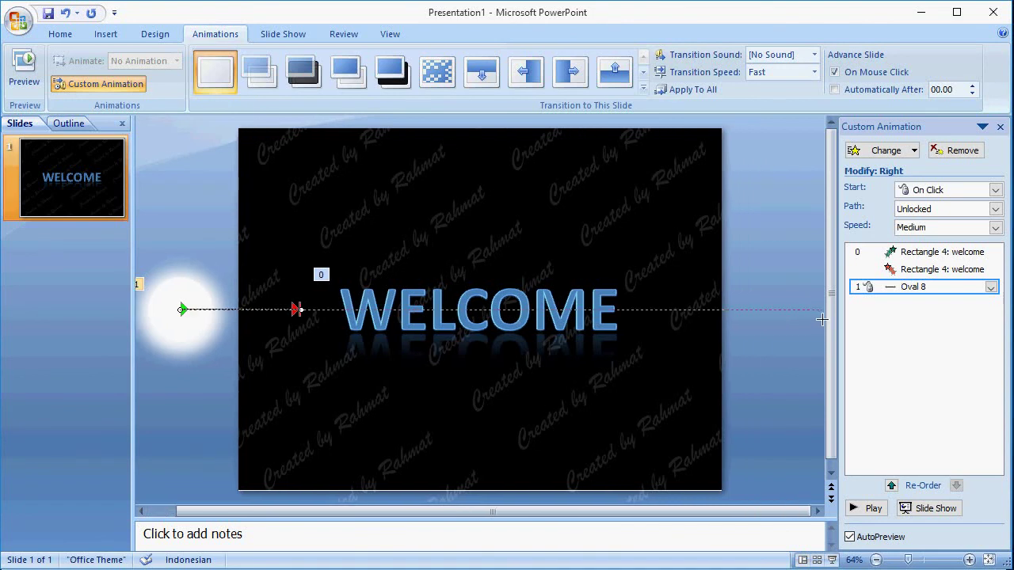
left_click_drag(822, 319, 824, 328)
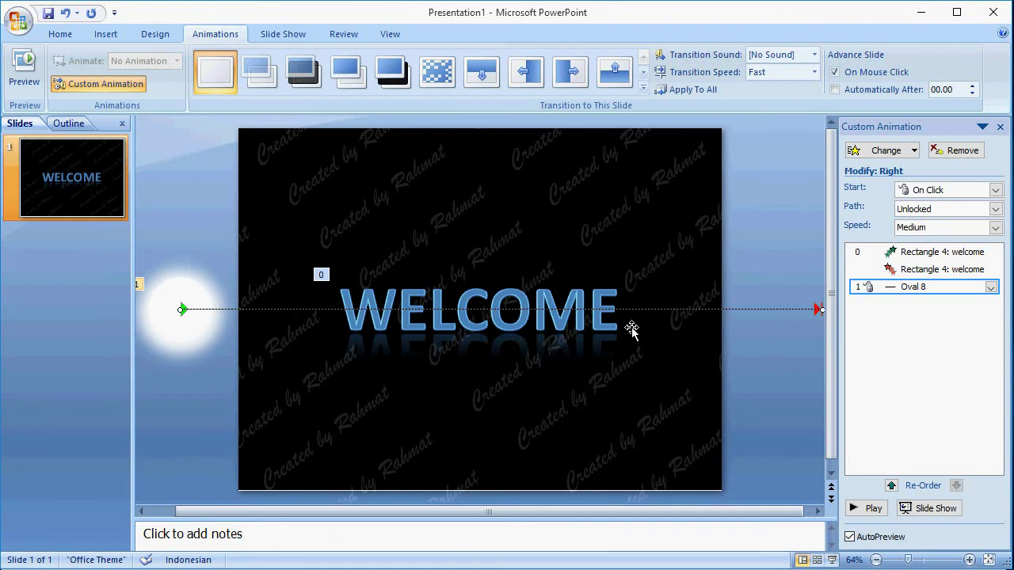
Step: Set the circle's motion to start With Previous with a 4,5-second delay and 9,8-second duration
left_click(991, 287)
left_click(879, 378)
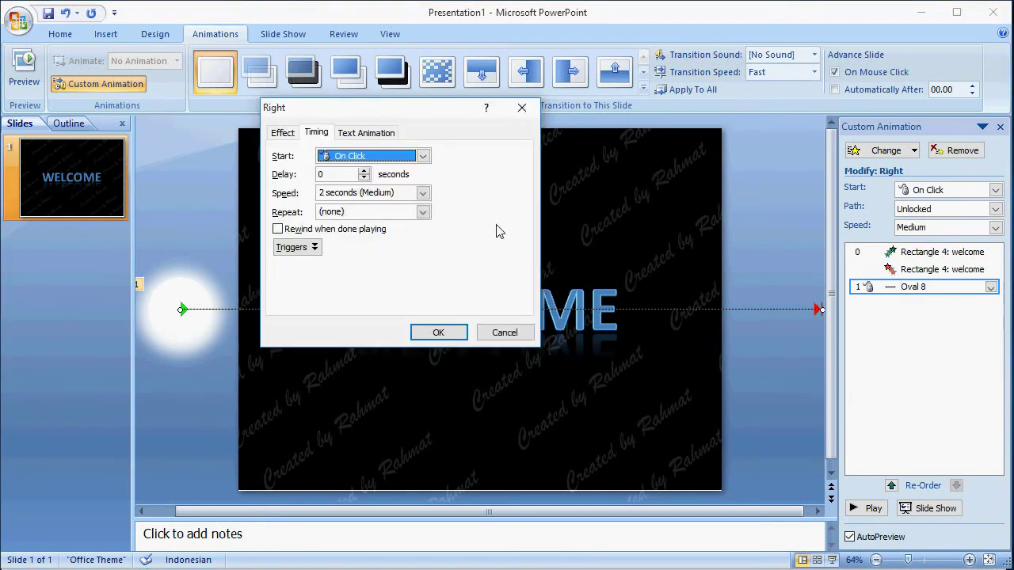
left_click(422, 156)
left_click(388, 187)
key("Tab")
type("4,")
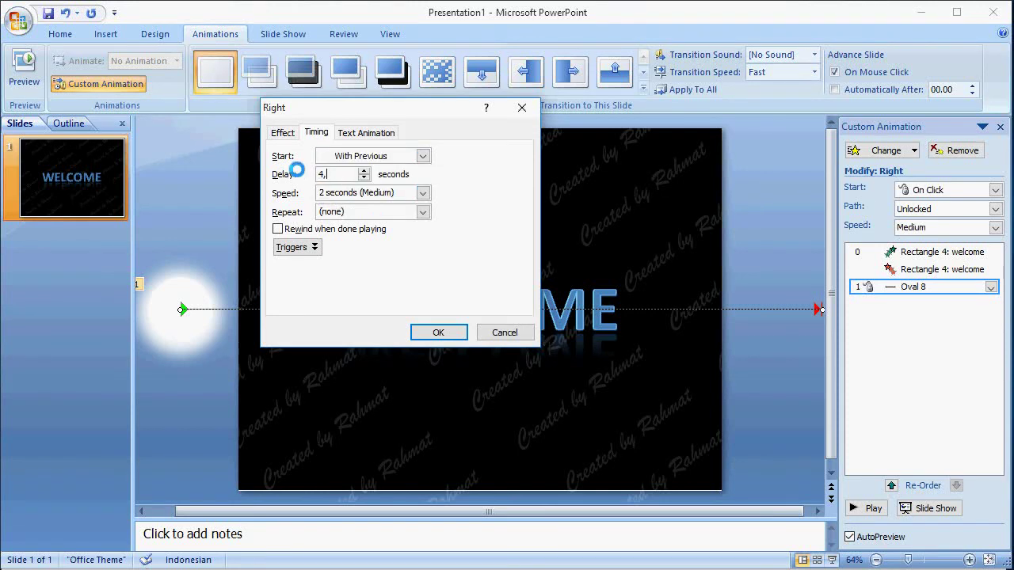
type("5")
key("Tab")
left_click(326, 193)
key("BackSpace")
type("9,8")
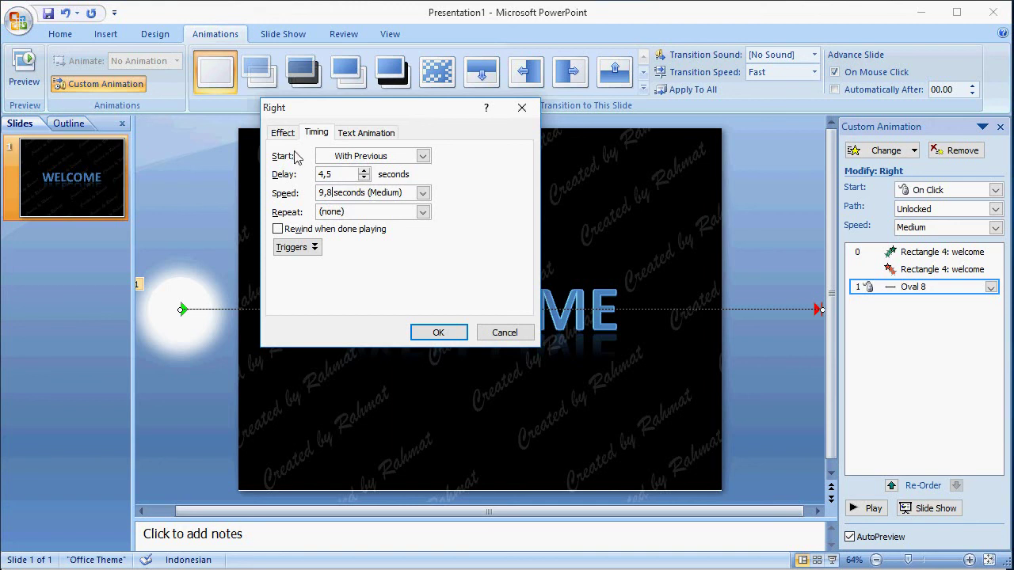
Step: Turn off Smooth start and Smooth end for the circle's motion path
left_click(283, 133)
left_click(284, 188)
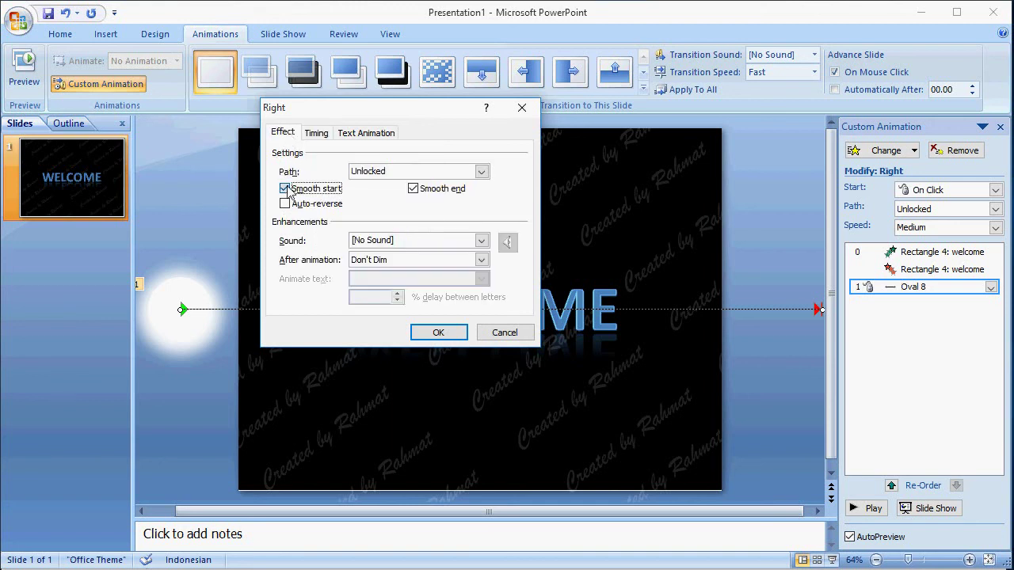
left_click(412, 189)
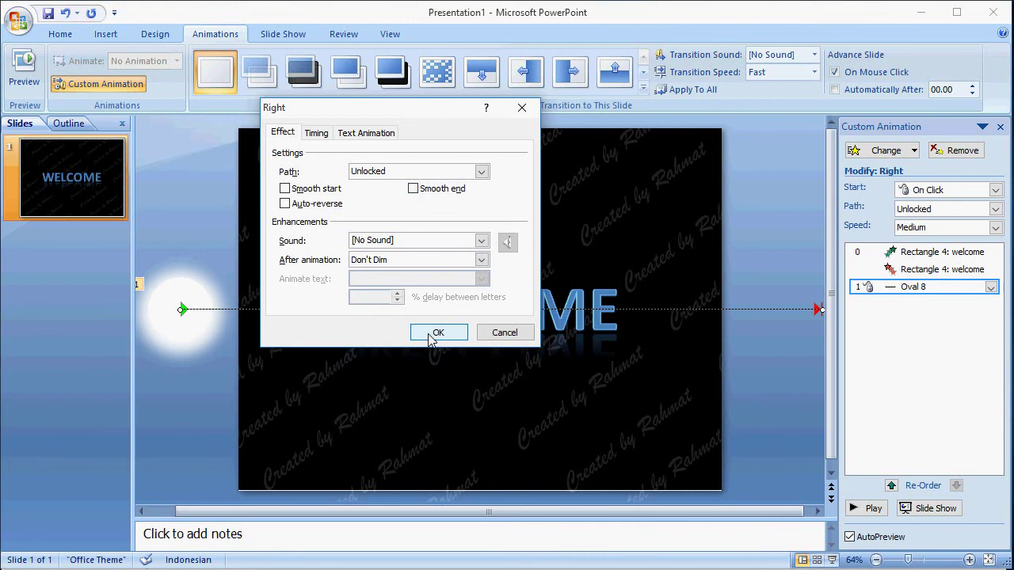
left_click(441, 332)
left_click(767, 247)
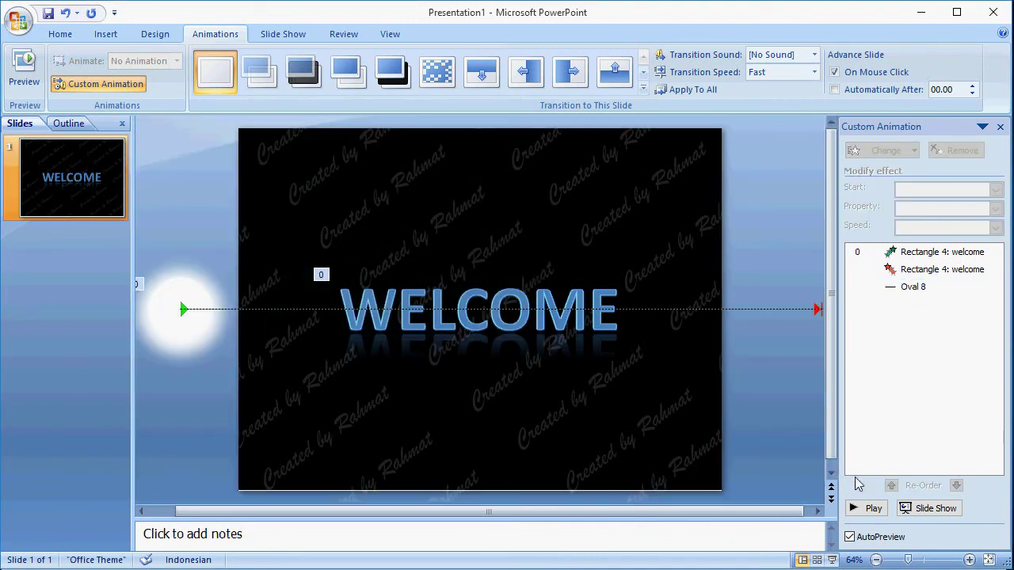
Step: Preview the slide's full animation sequence, stop it, then bring up the Slide Show options
left_click(870, 513)
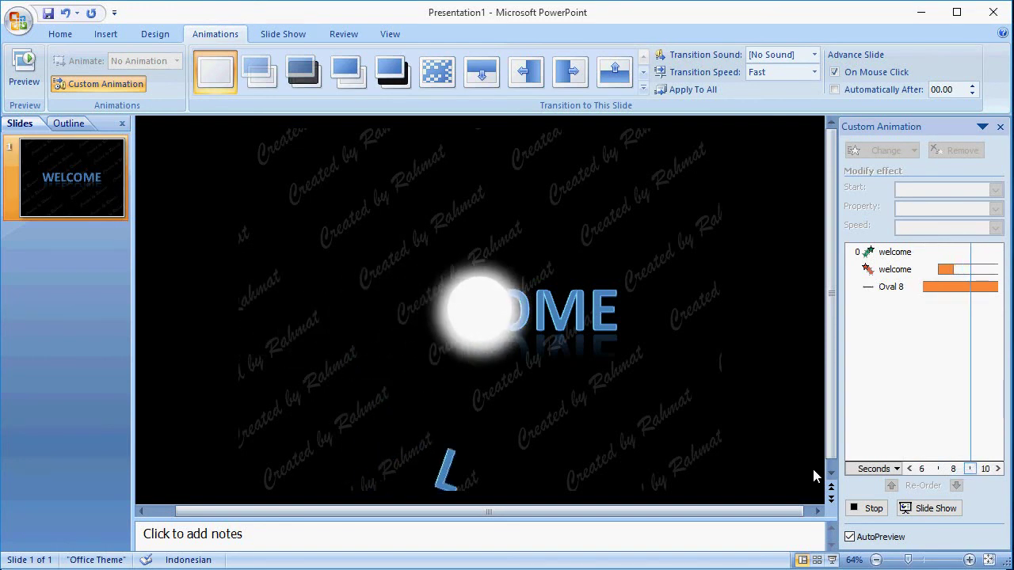
left_click(865, 508)
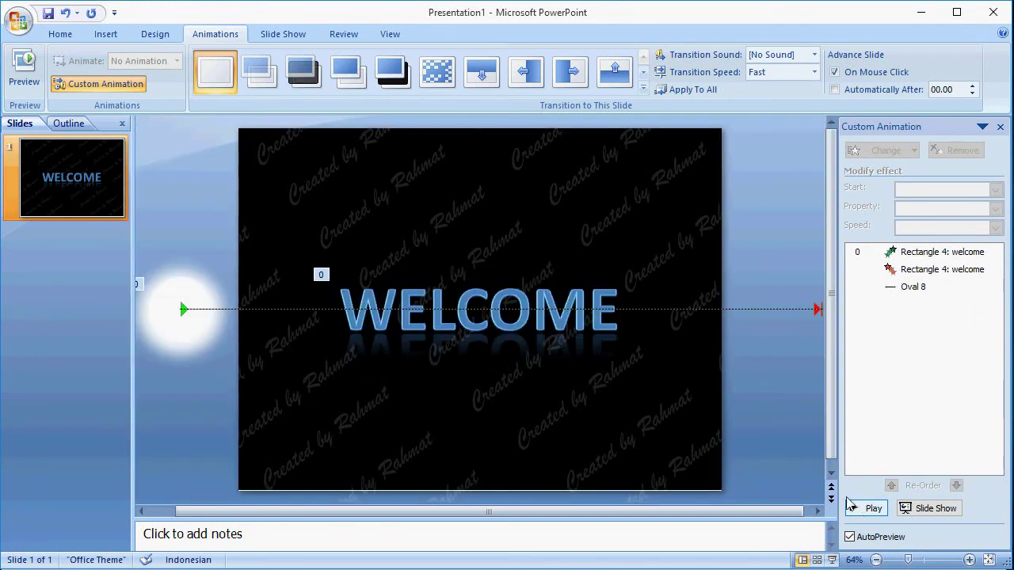
left_click(285, 34)
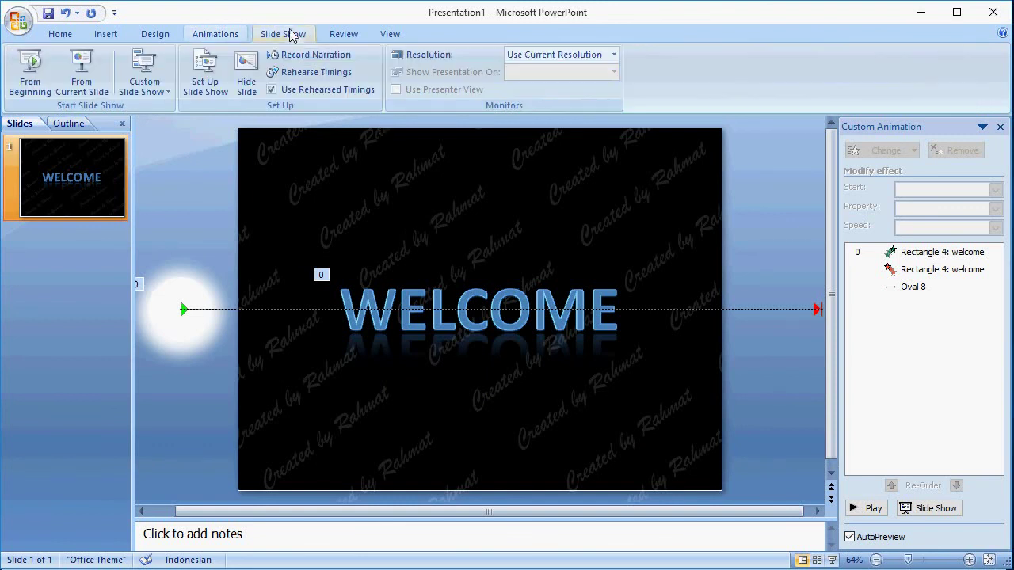
Step: Start the slide show From Beginning
left_click(35, 75)
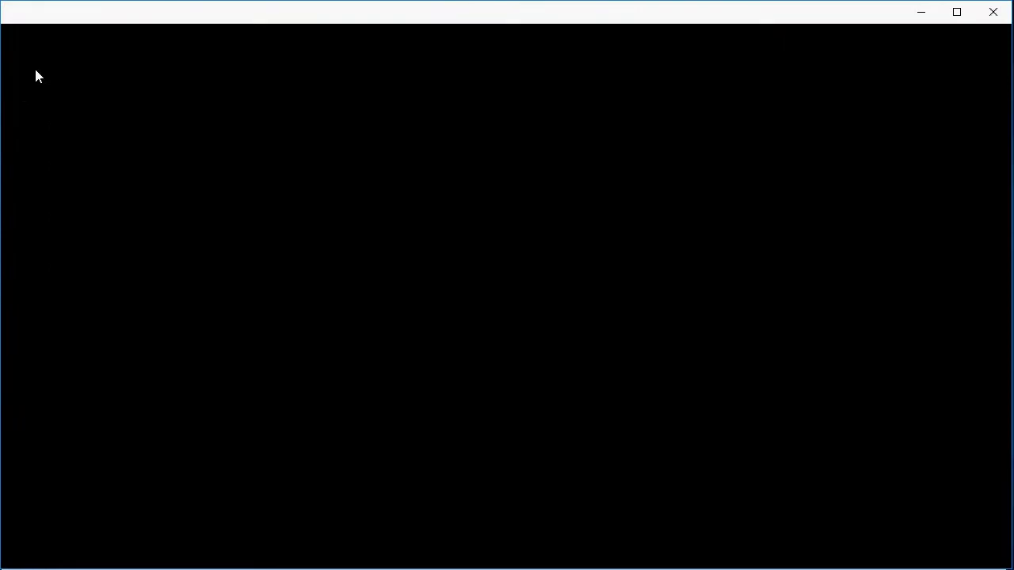